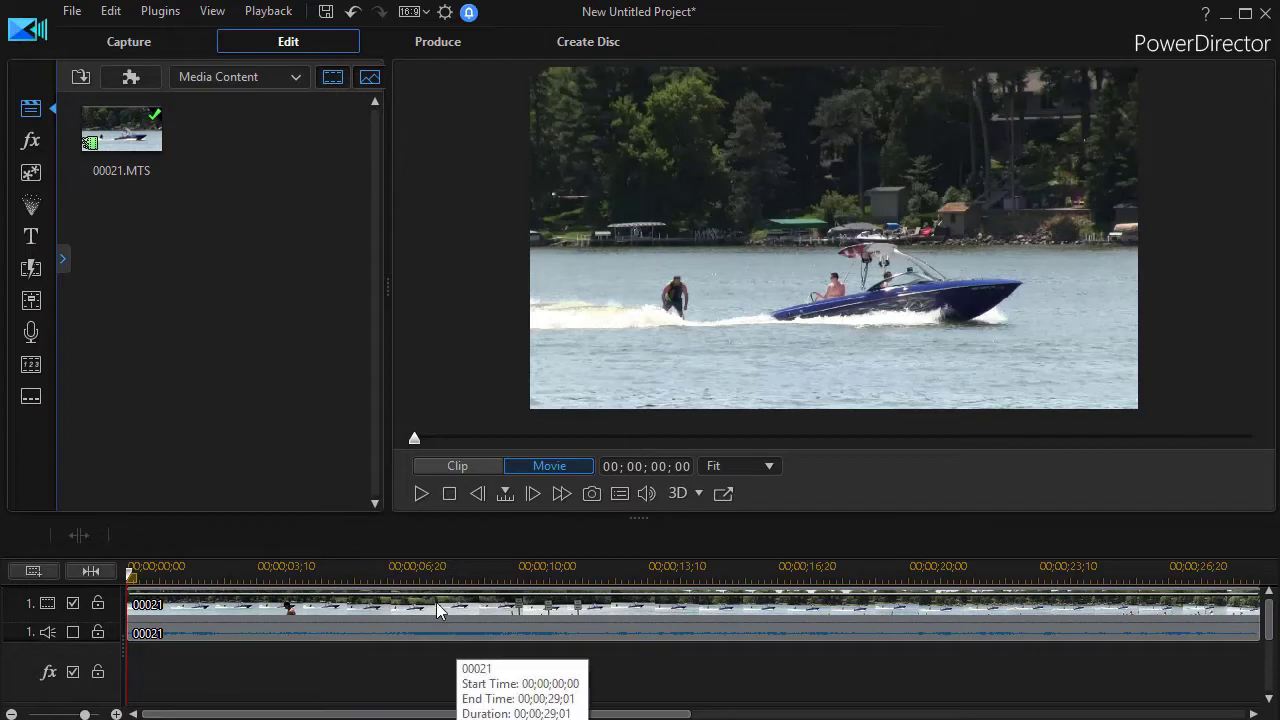
- Select the 00021 wakeboarding clip and open Motion Tracker from its Tools list
click(388, 630)
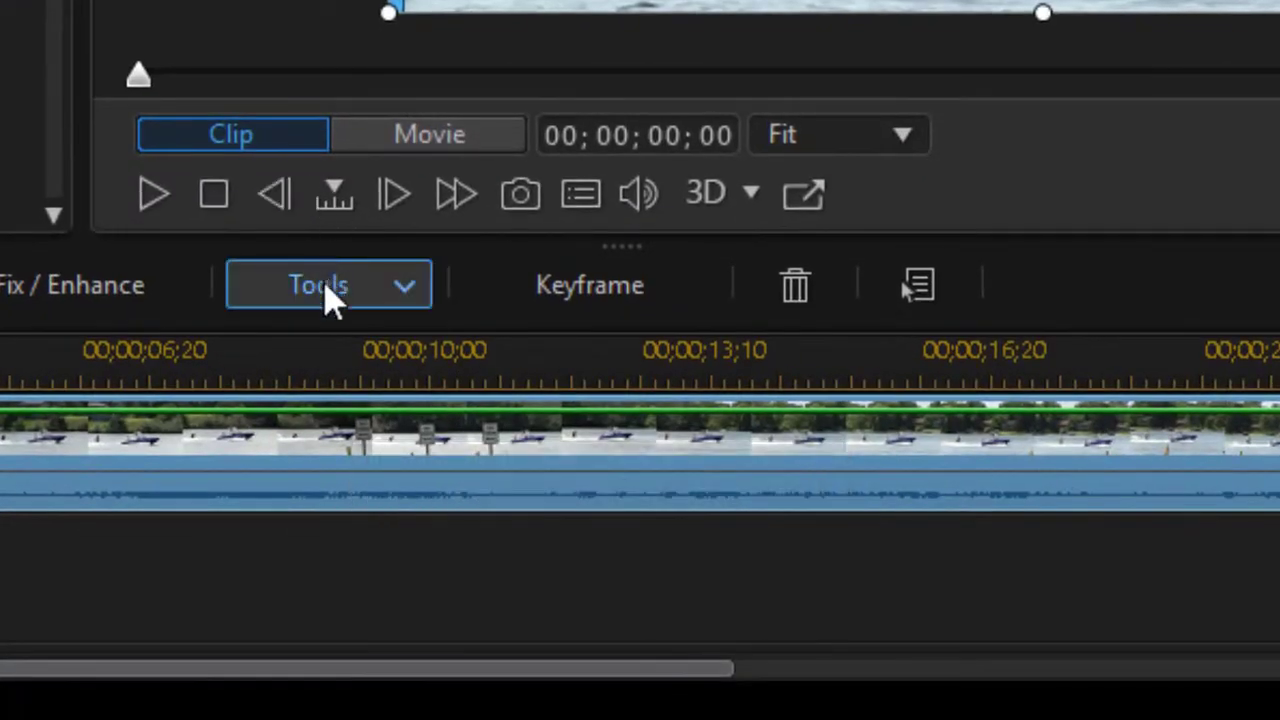
click(330, 291)
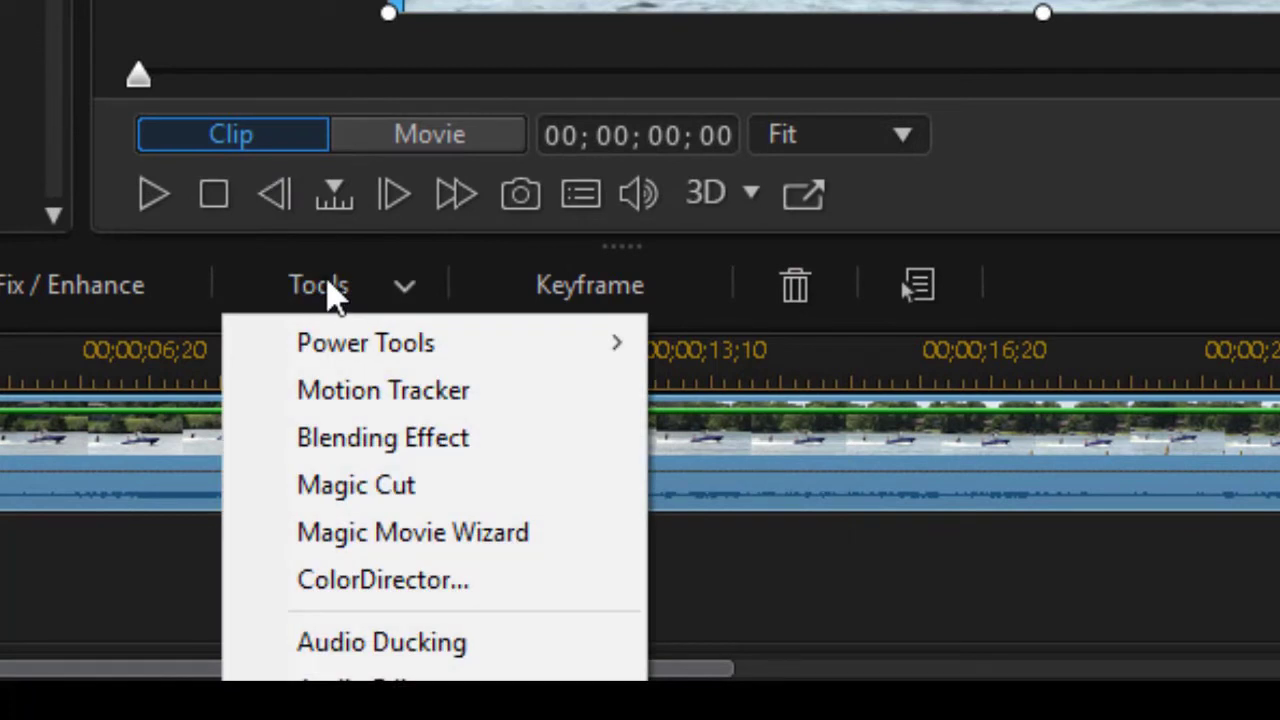
click(374, 388)
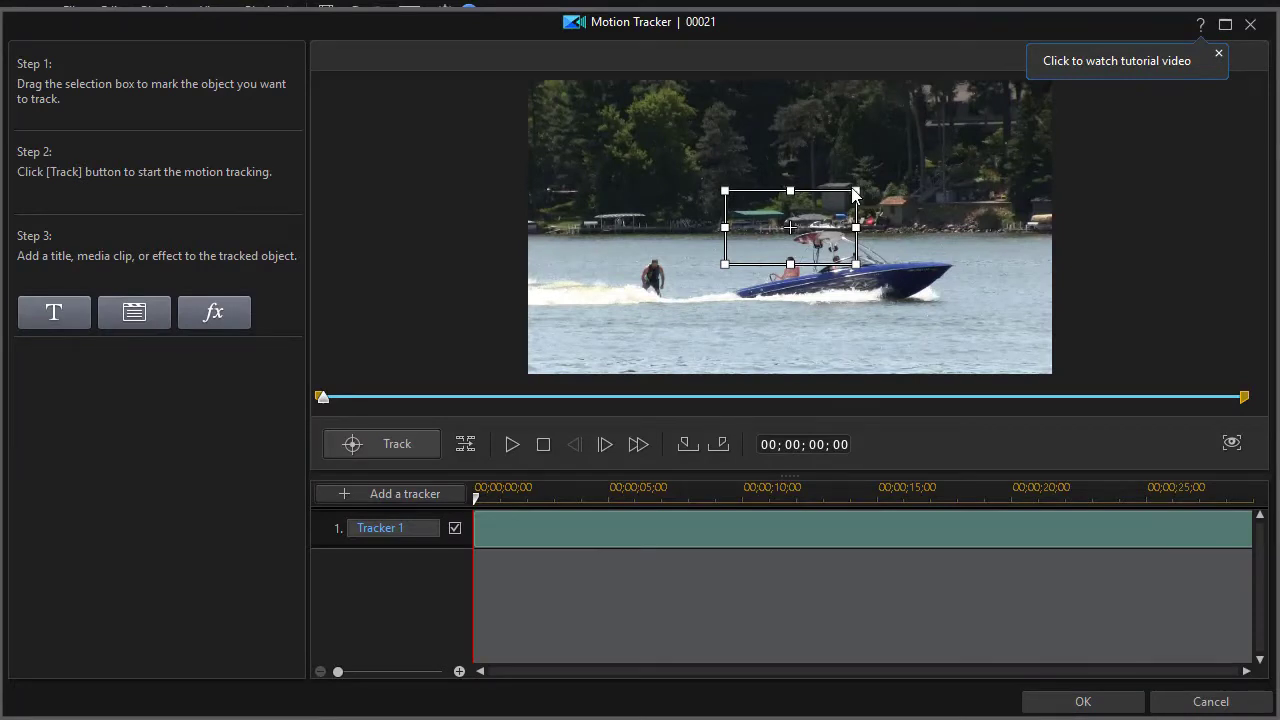
- Shrink the tracking box onto the wakeboarder and track until the box loses him
drag(857, 191, 651, 276)
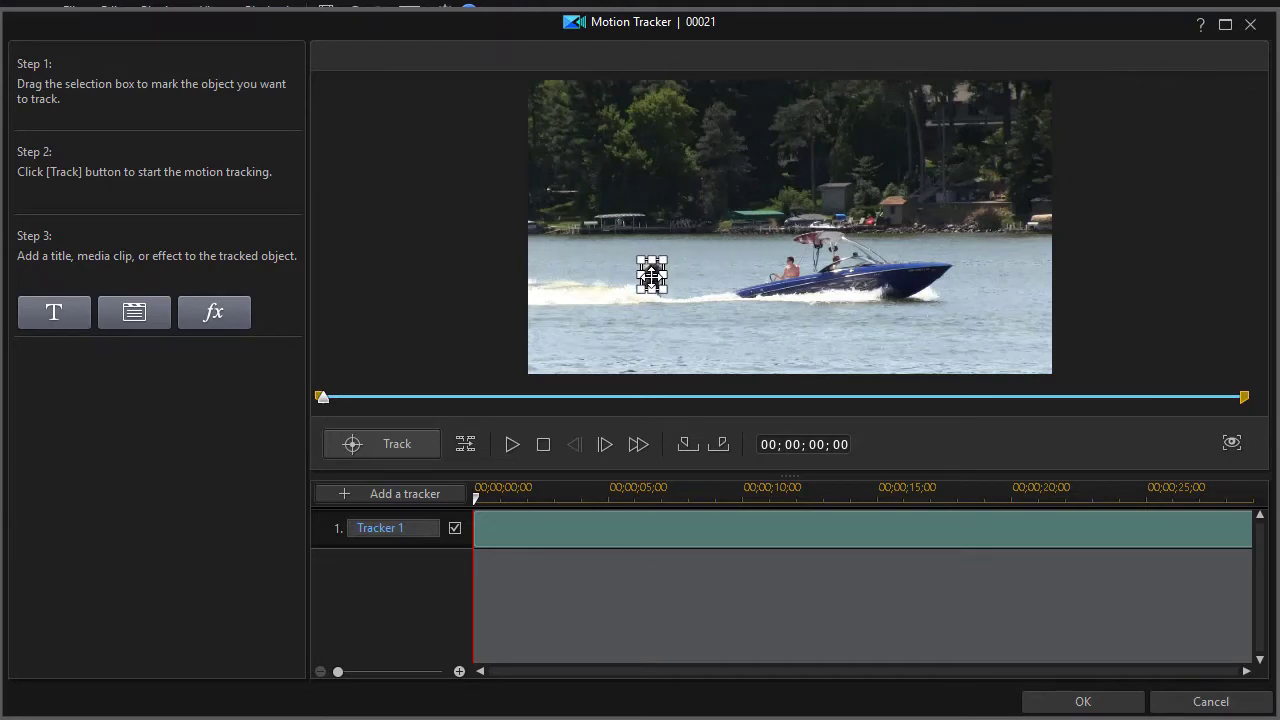
click(396, 444)
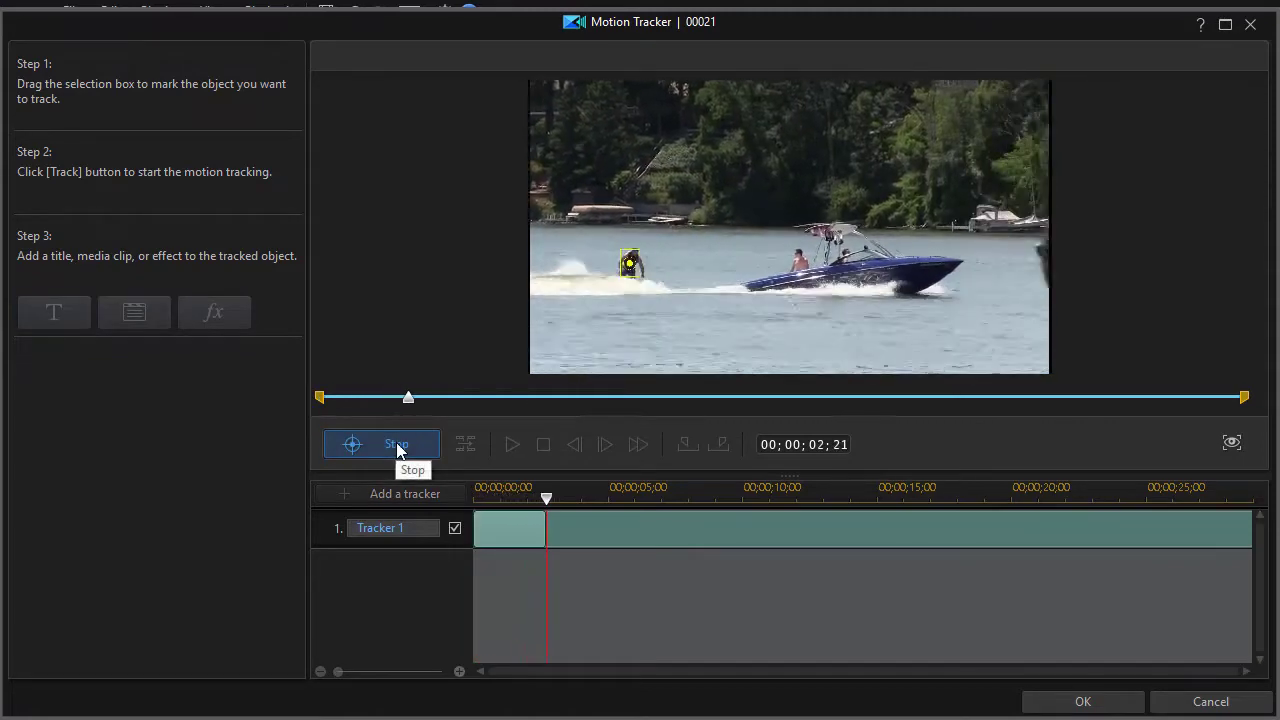
click(397, 444)
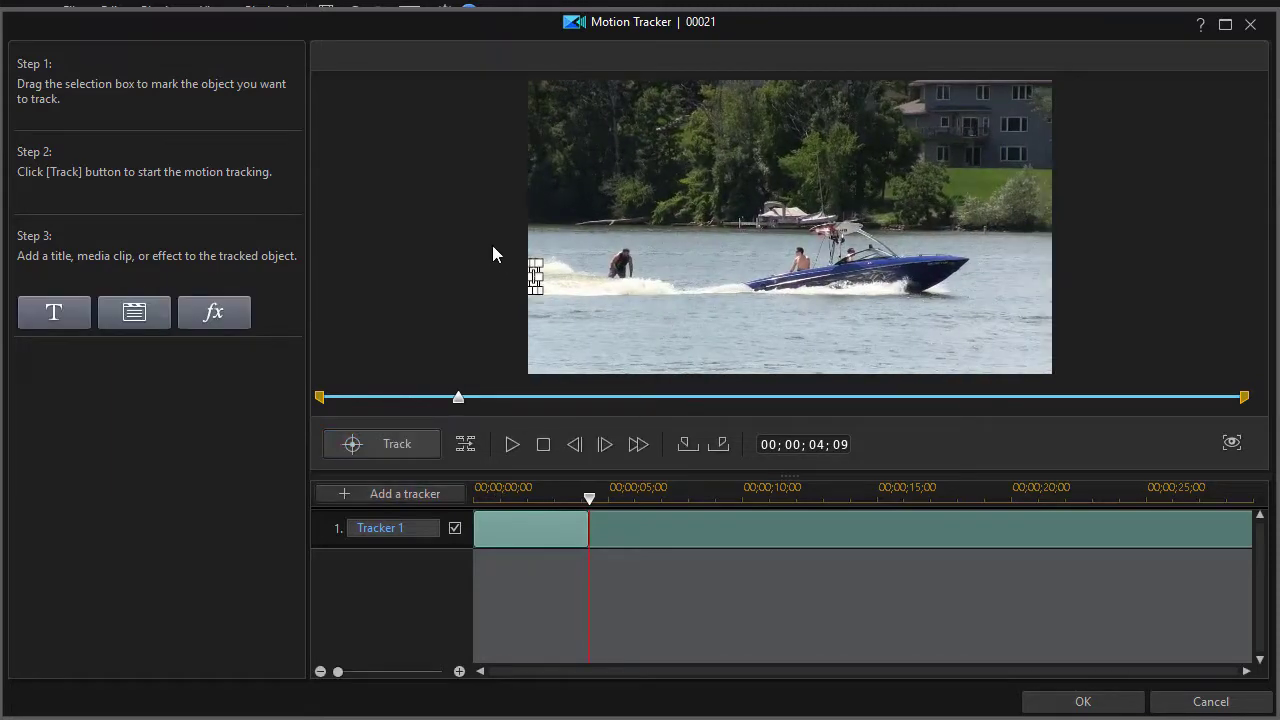
- Rewind to 03;29, put the tracking box back on the wakeboarder and resume tracking
drag(457, 402, 448, 411)
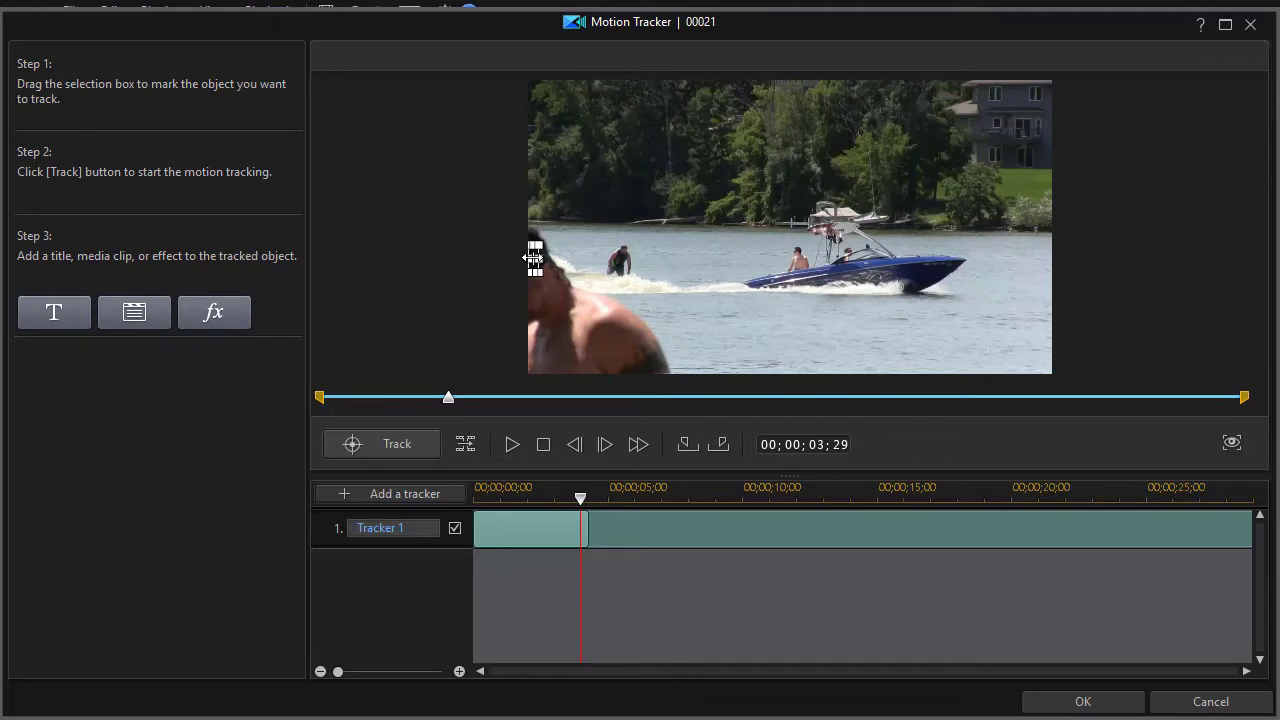
drag(533, 258, 620, 262)
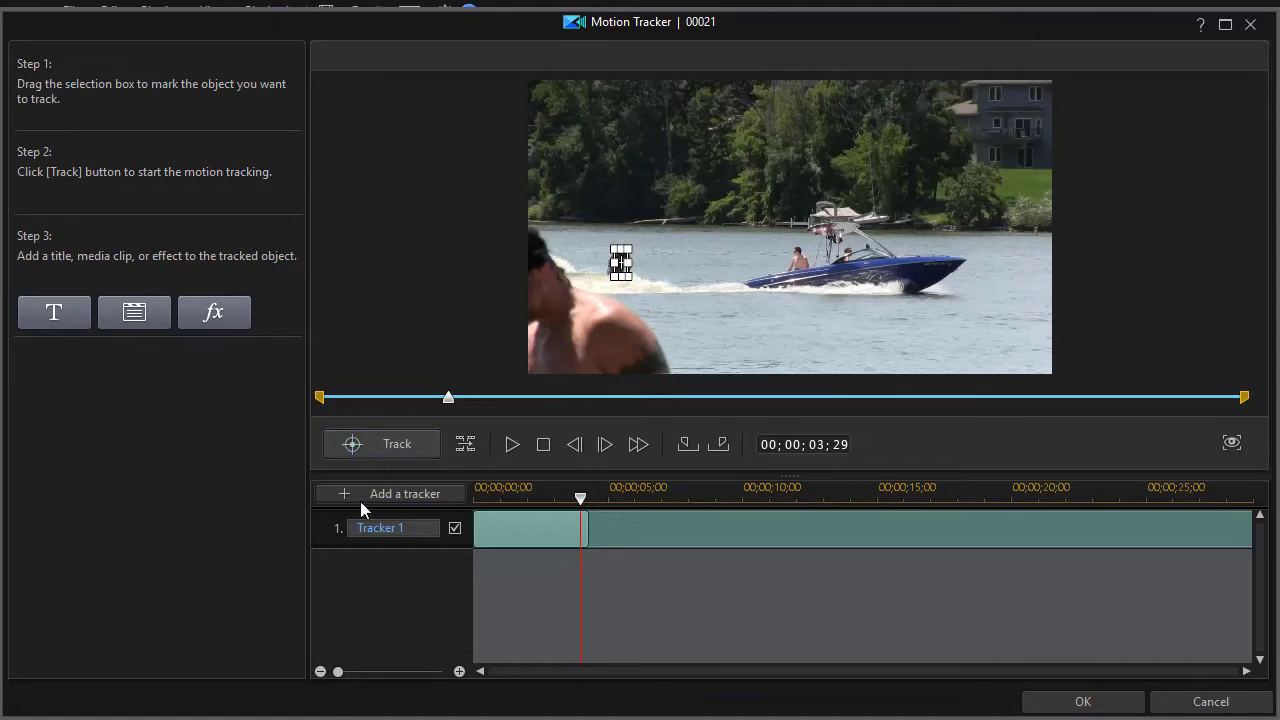
click(386, 445)
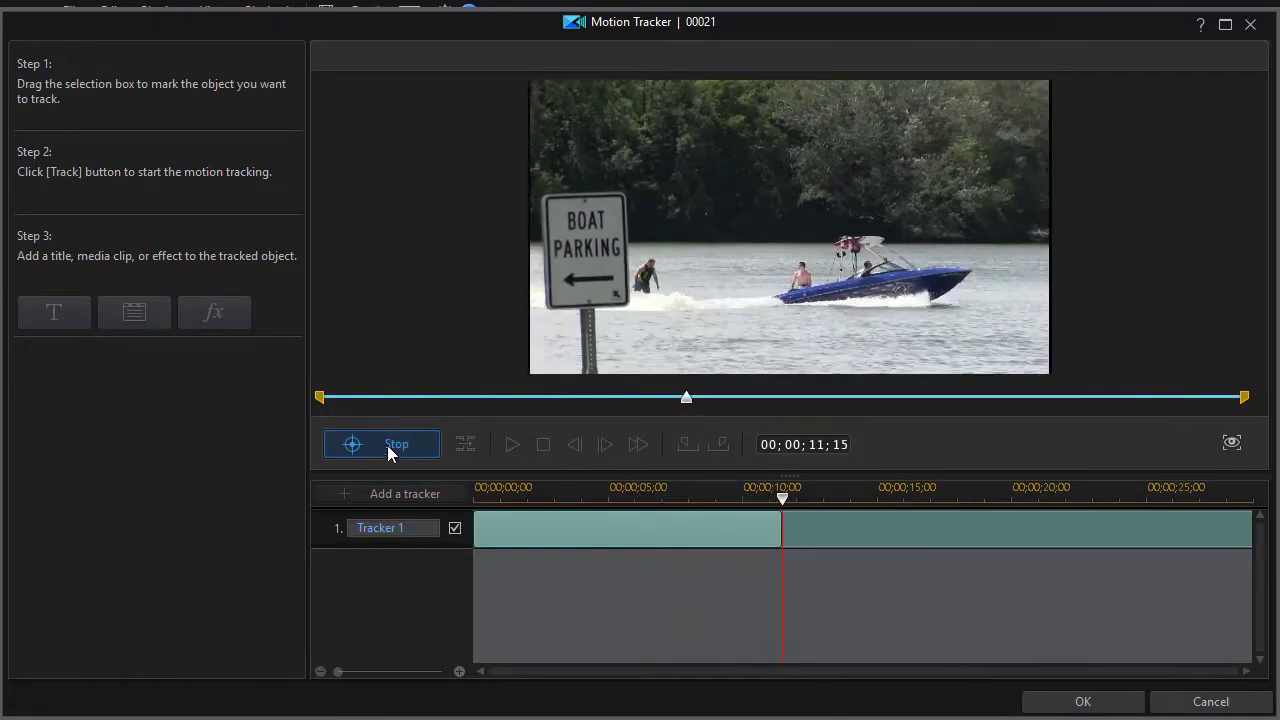
- Stop tracking at 11;23, move the box off the Boat Parking sign onto the wakeboarder, and track to the end
click(387, 445)
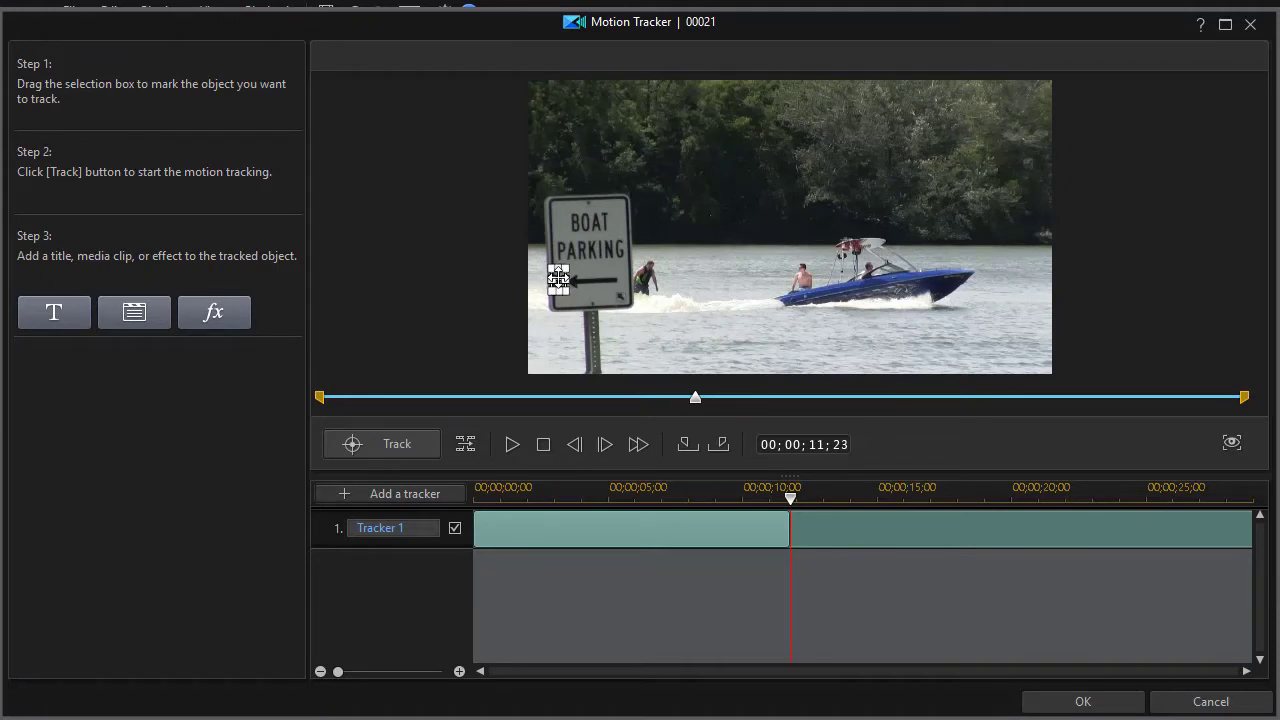
drag(565, 276, 650, 270)
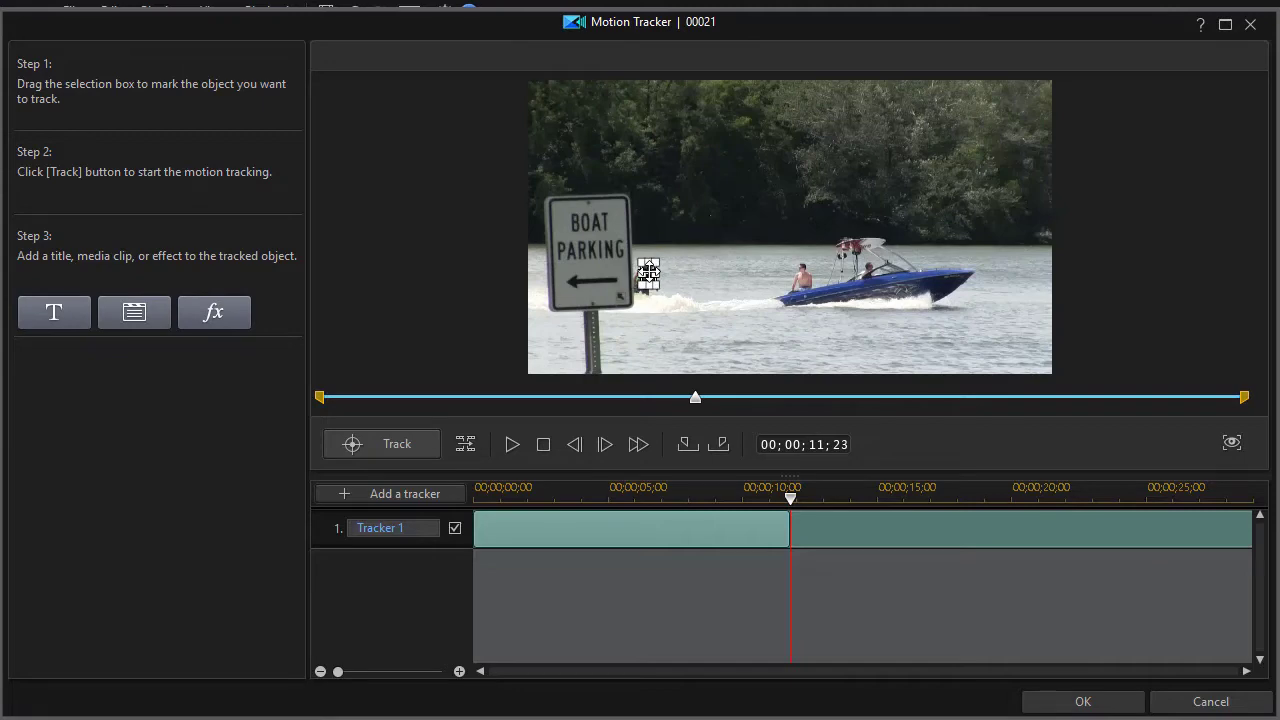
click(390, 449)
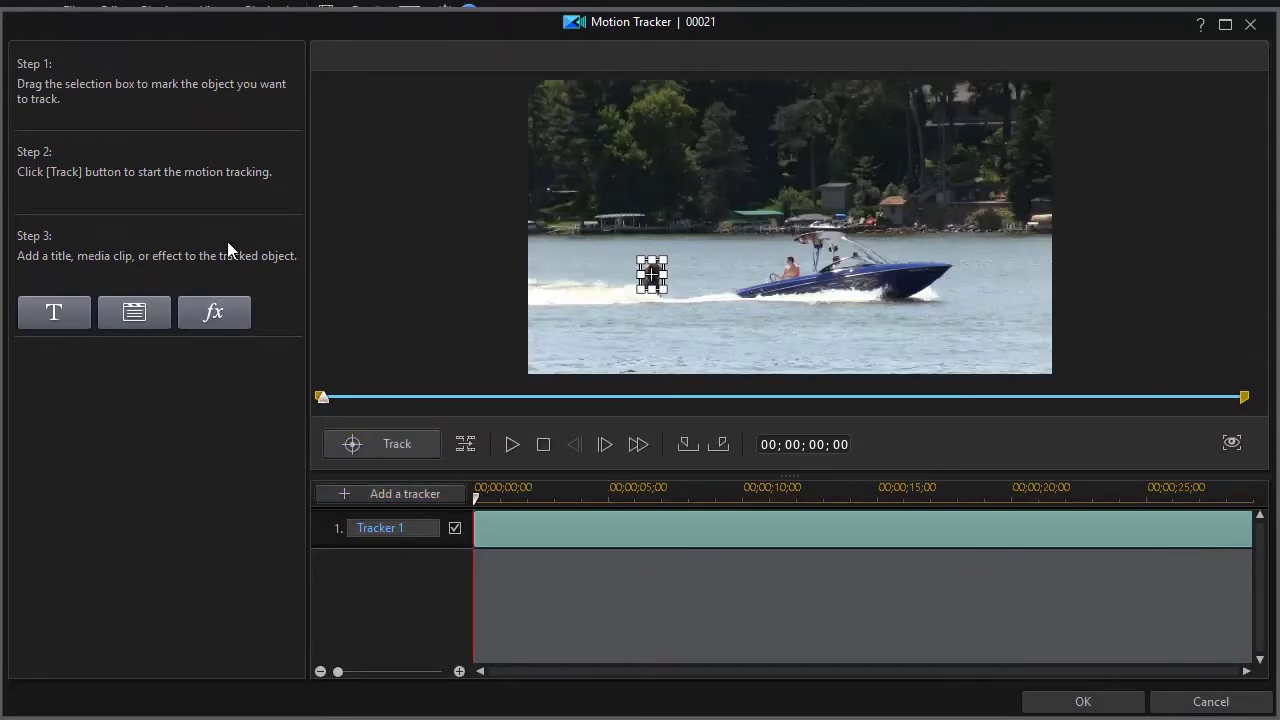
- Attach a bold 'Joseph' title to the tracked wakeboarder
click(58, 311)
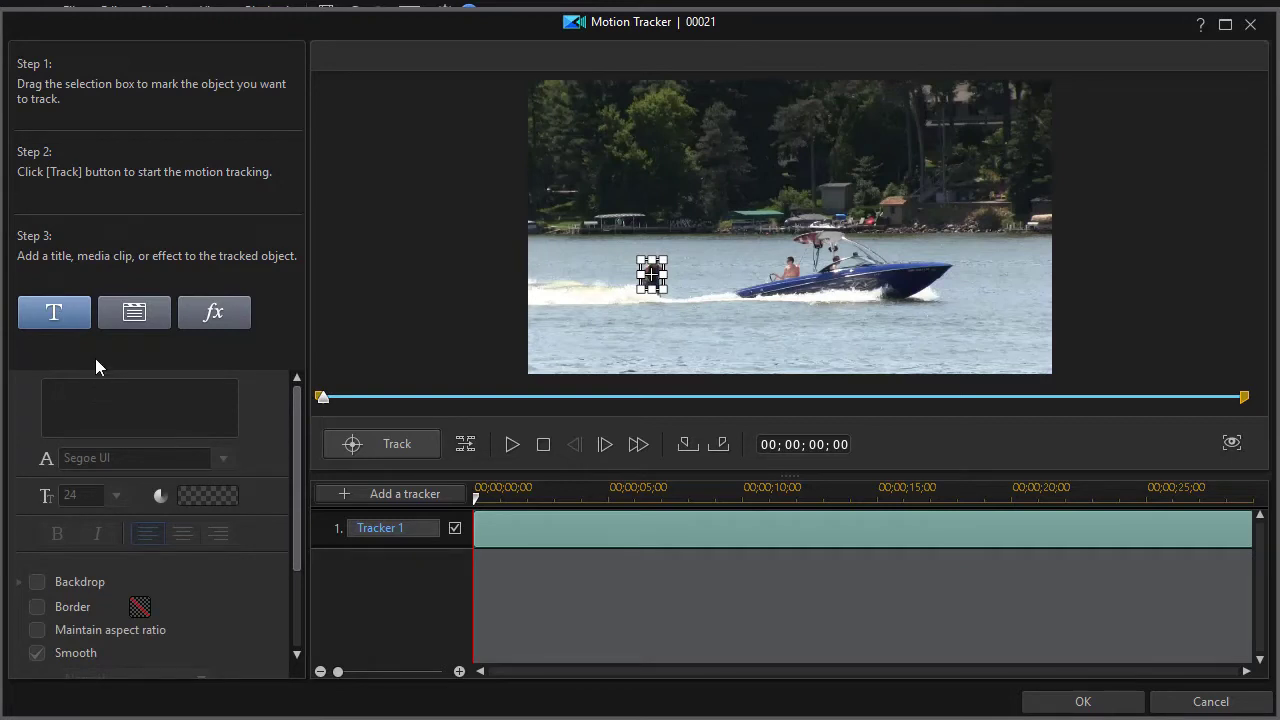
text(Joseph)
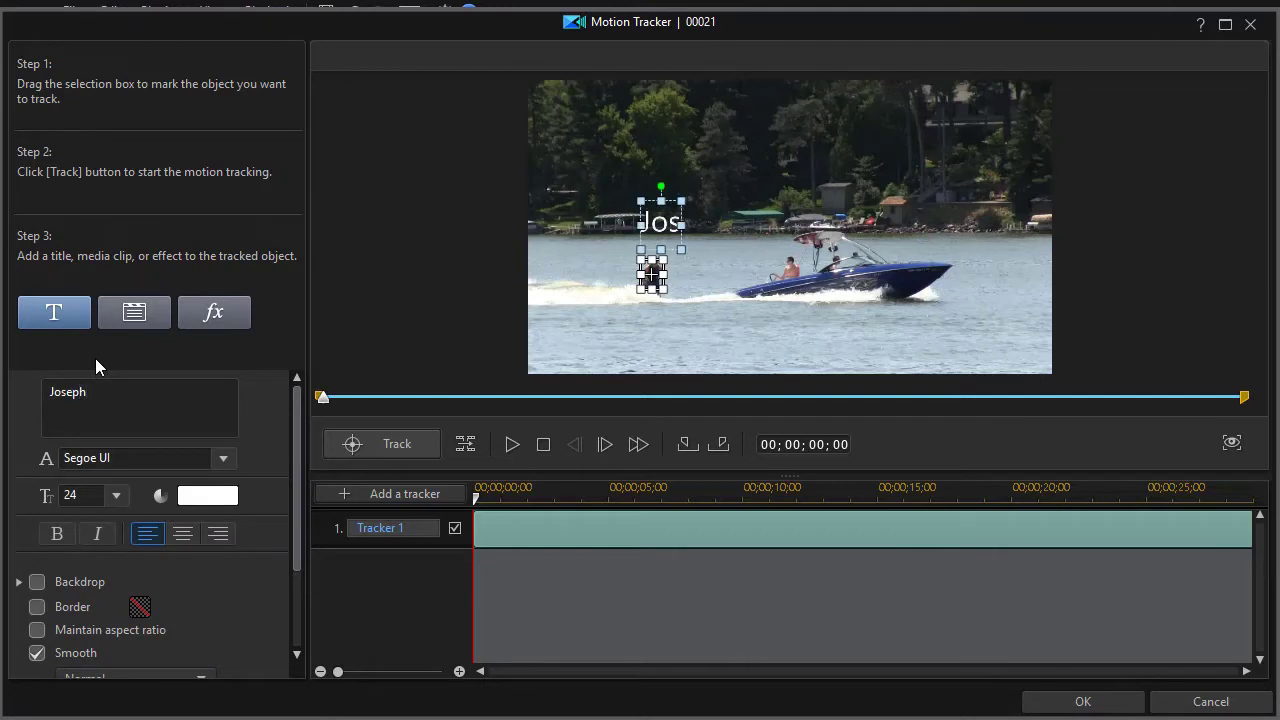
click(57, 533)
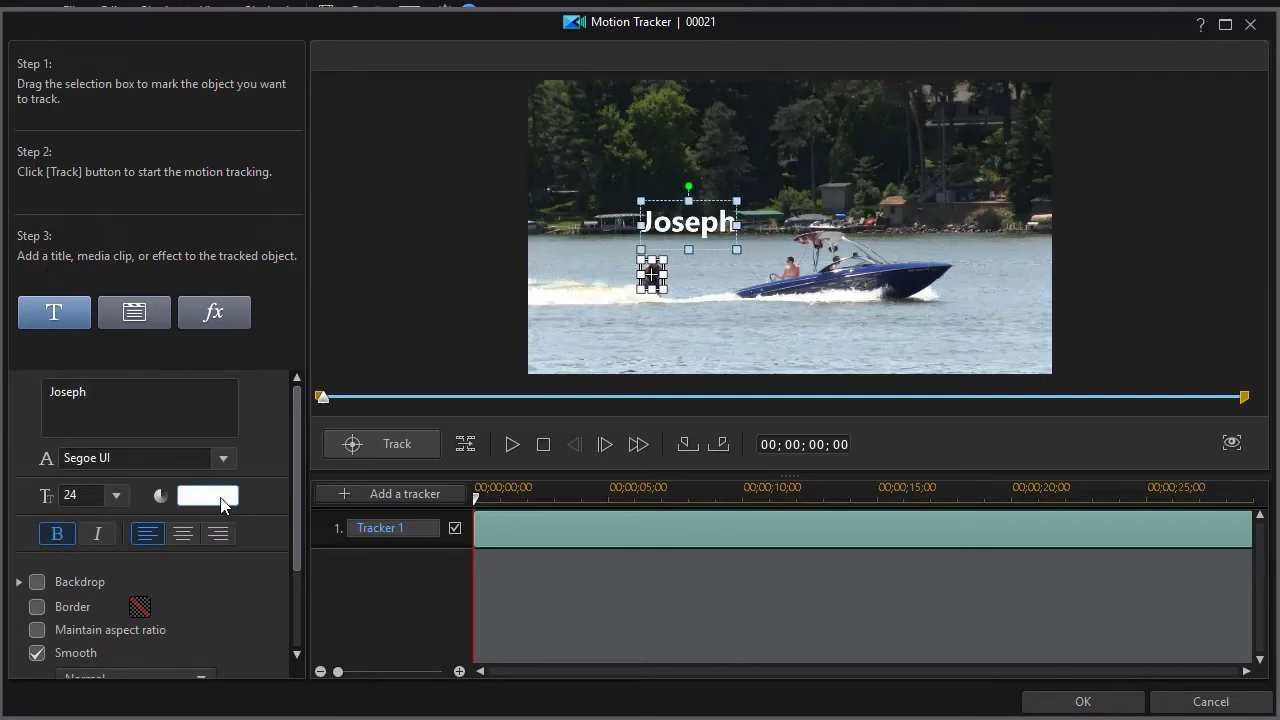
- Outline the title in dark red, nudge it up-left above the wakeboarder, and apply the tracking
click(37, 607)
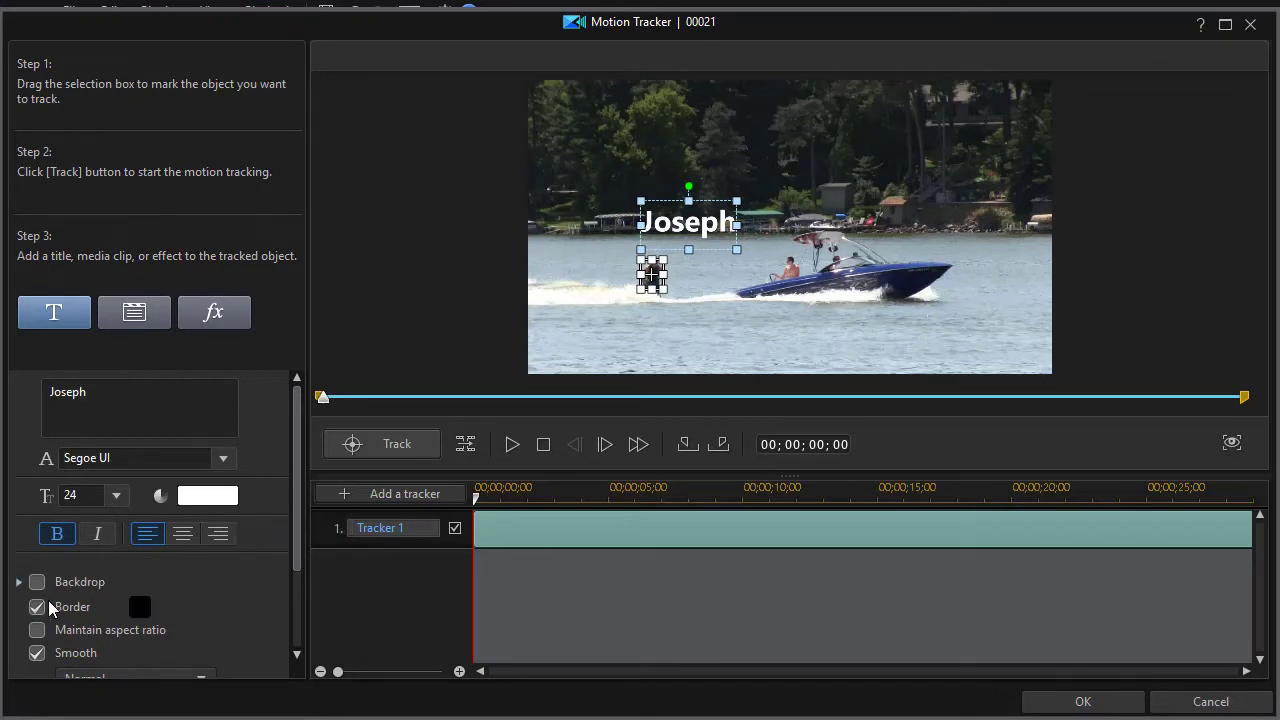
click(141, 607)
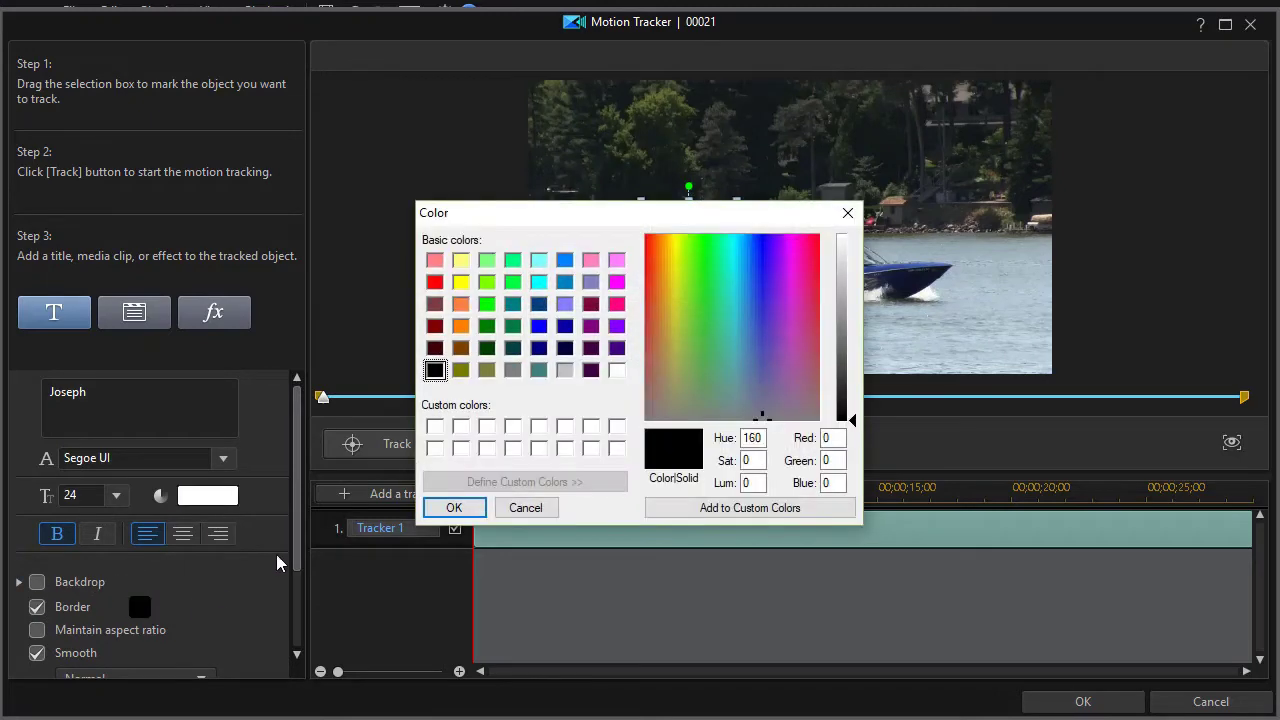
click(434, 326)
click(454, 508)
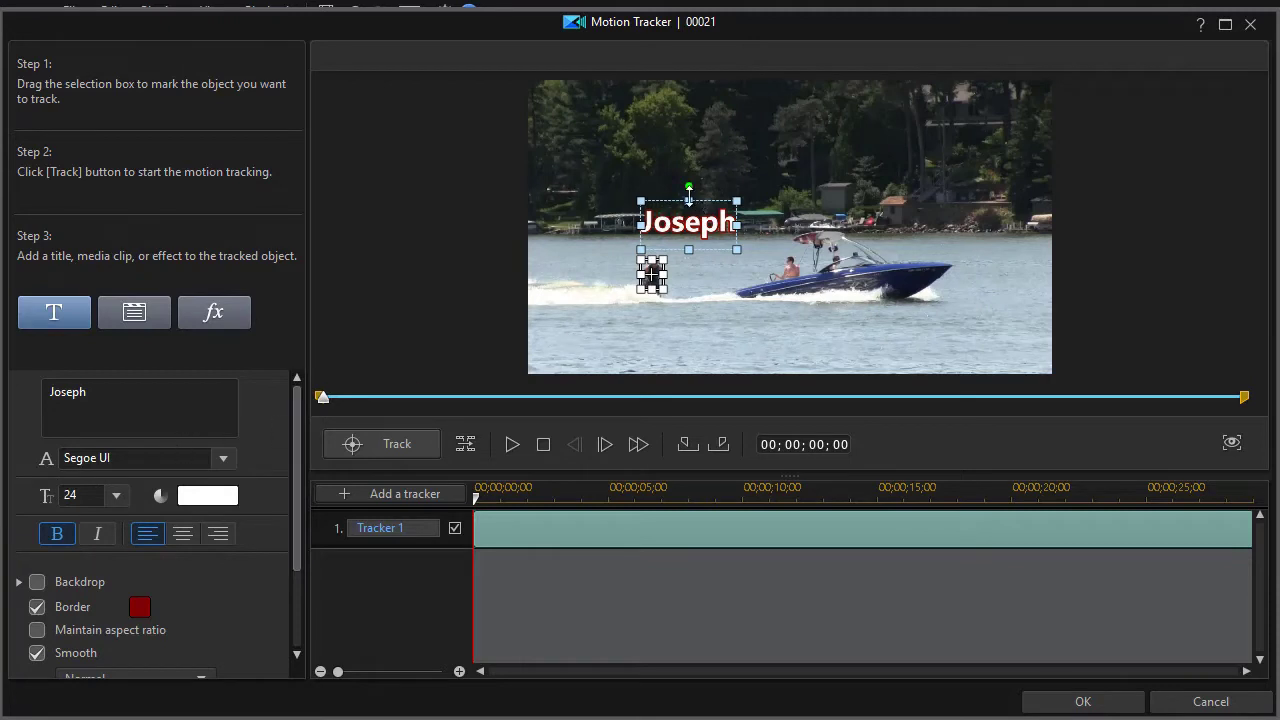
drag(672, 205, 645, 196)
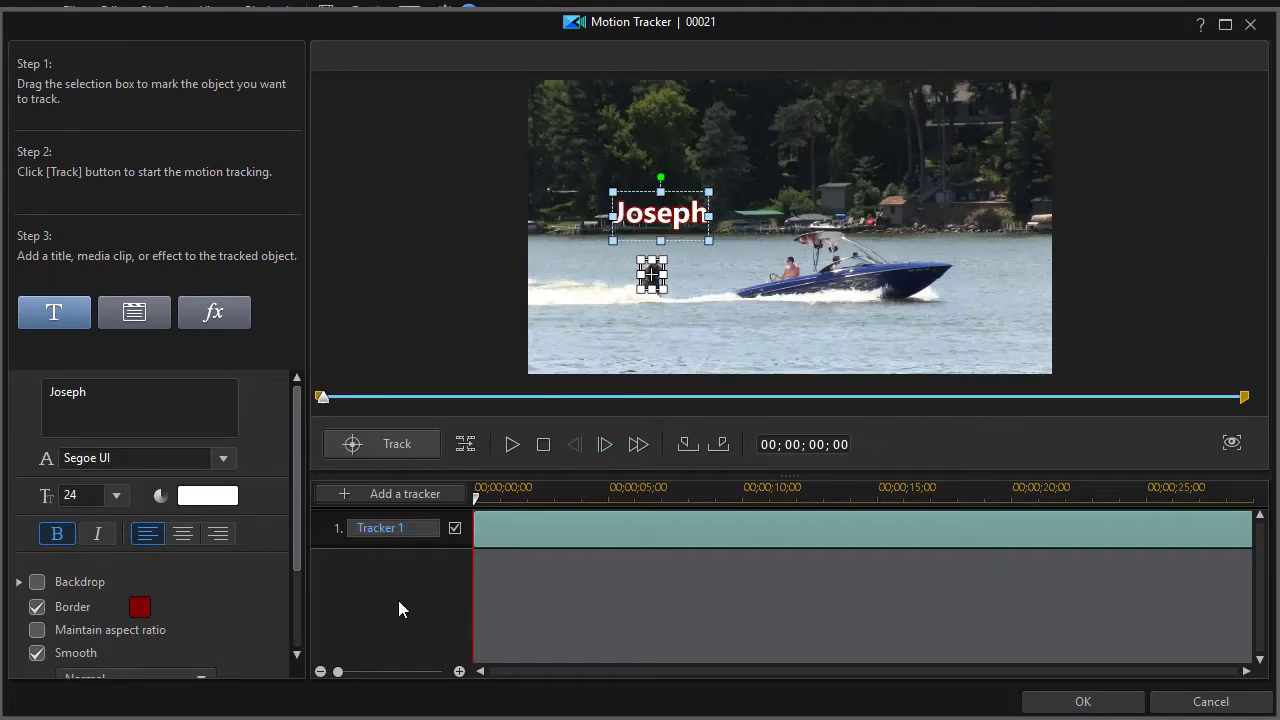
click(1094, 705)
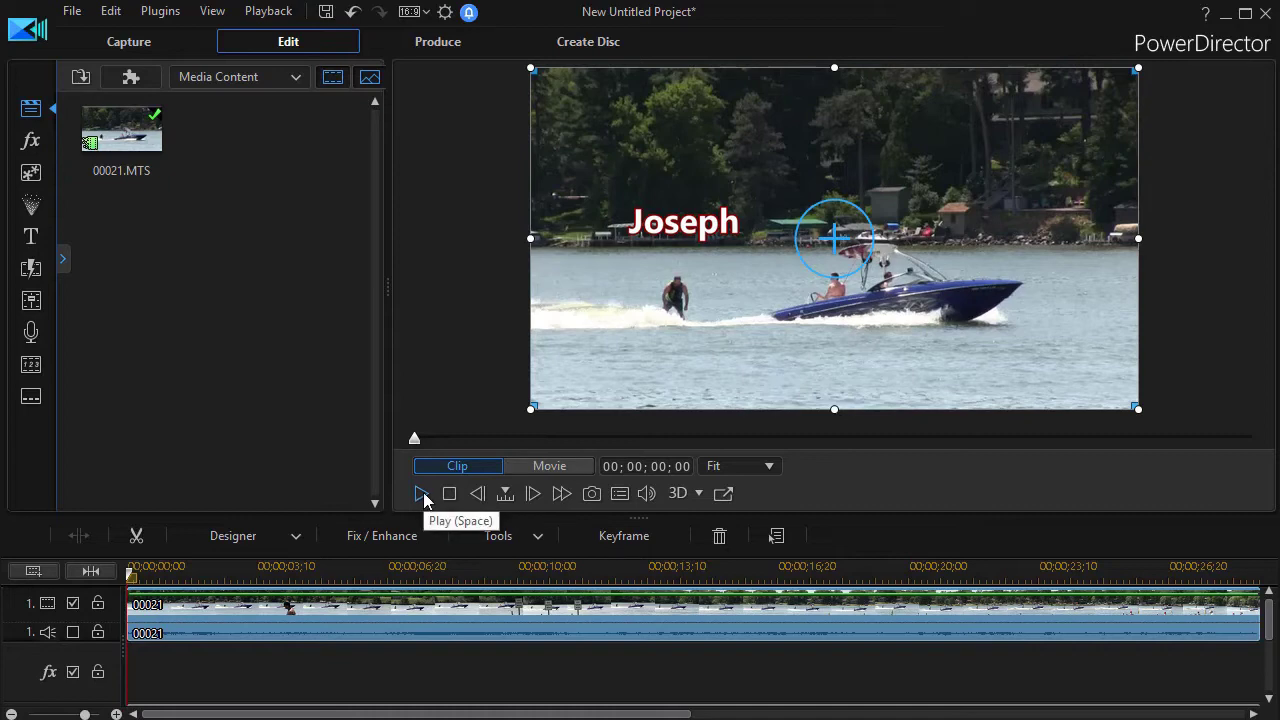
- Play back the preview to confirm the Joseph label follows the wakeboarder, then stop
click(423, 493)
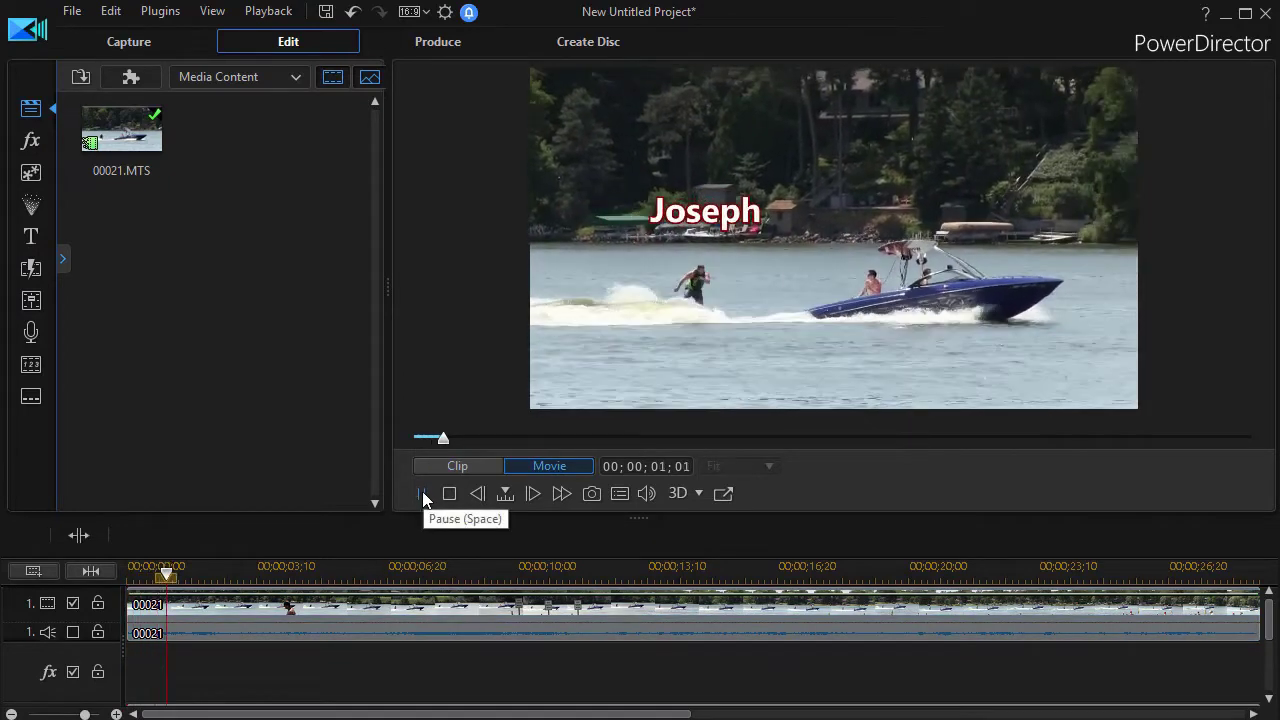
click(424, 479)
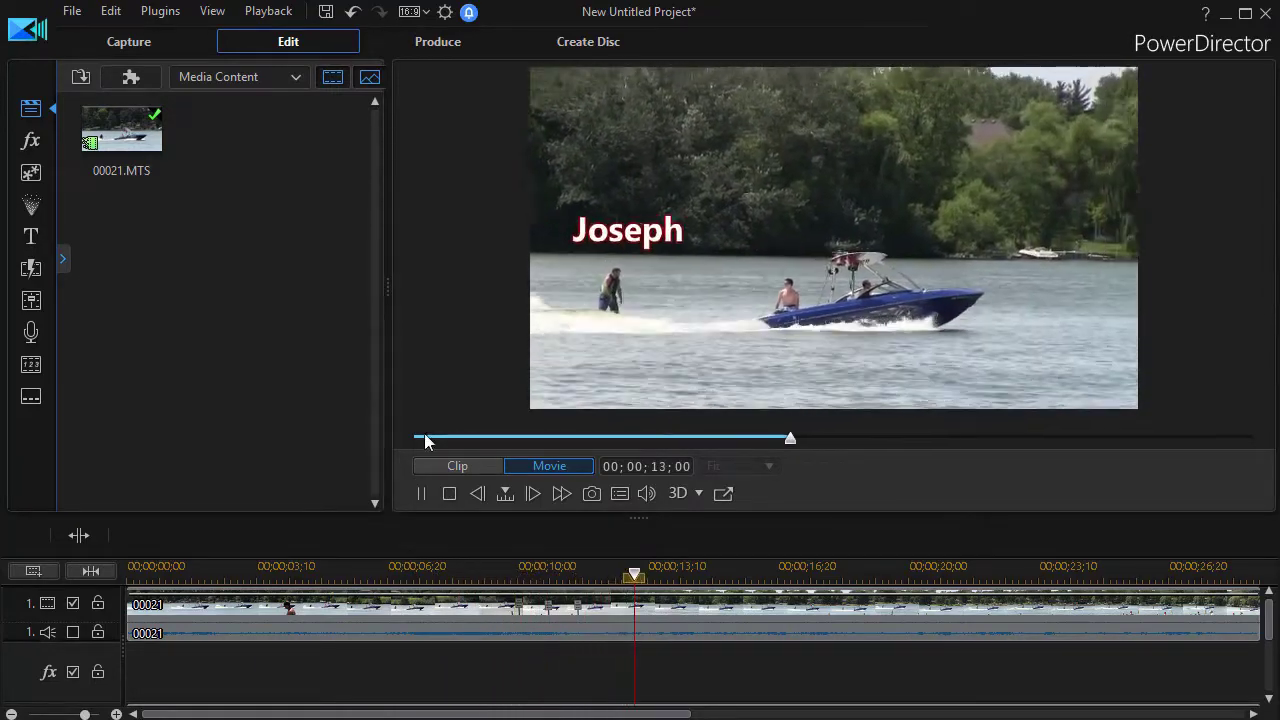
click(448, 494)
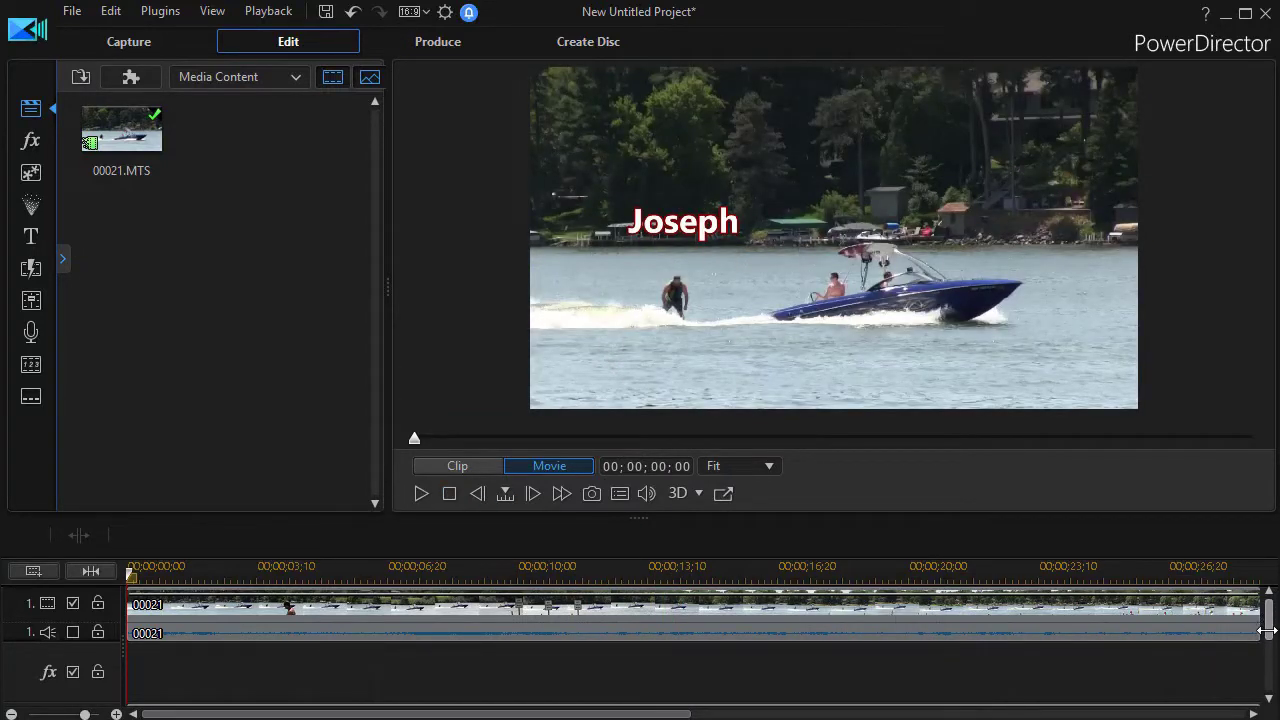
- Scroll to track 2 and open the Joseph title clip in Title Designer
scroll(1262, 628, down, 2)
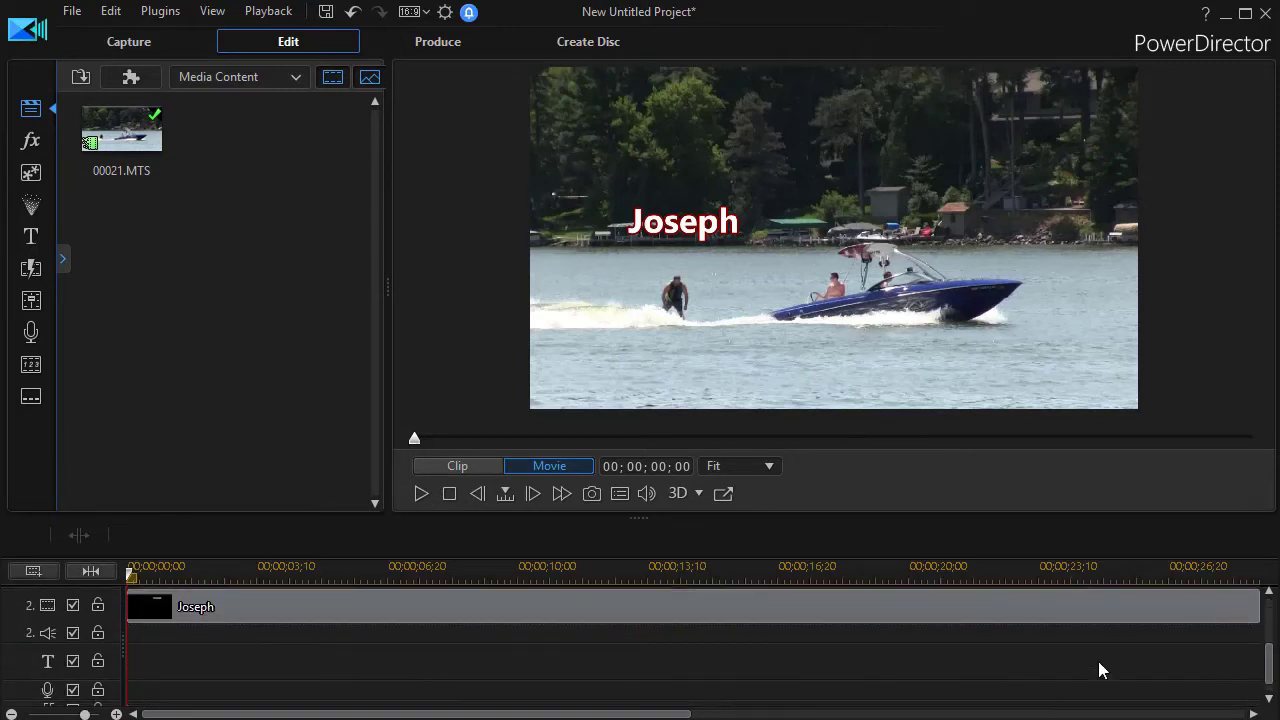
click(466, 614)
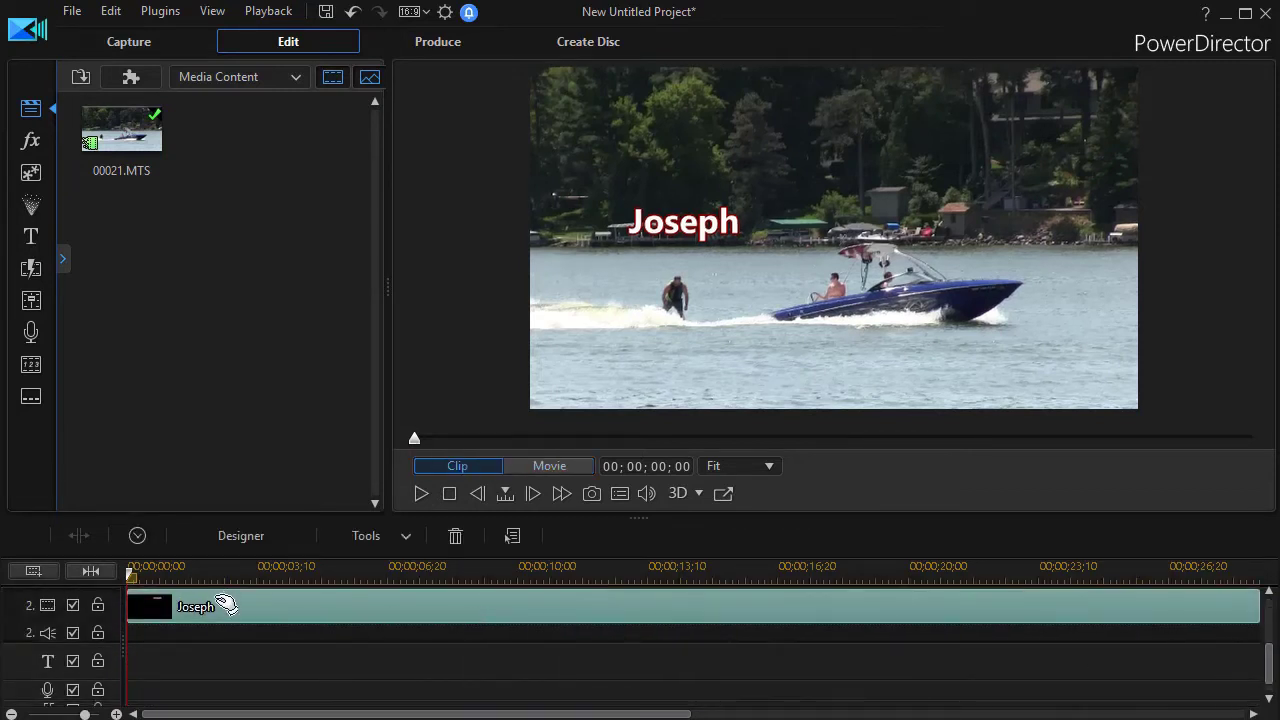
double_click(369, 612)
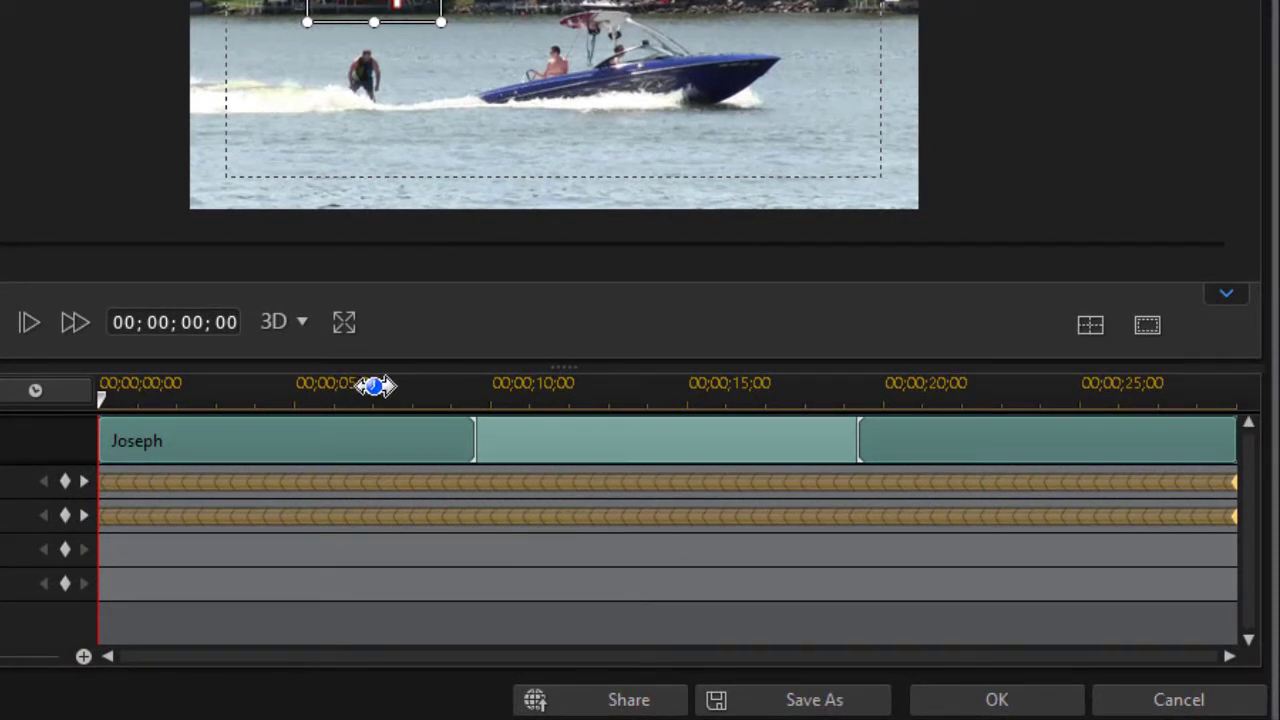
drag(376, 386, 480, 400)
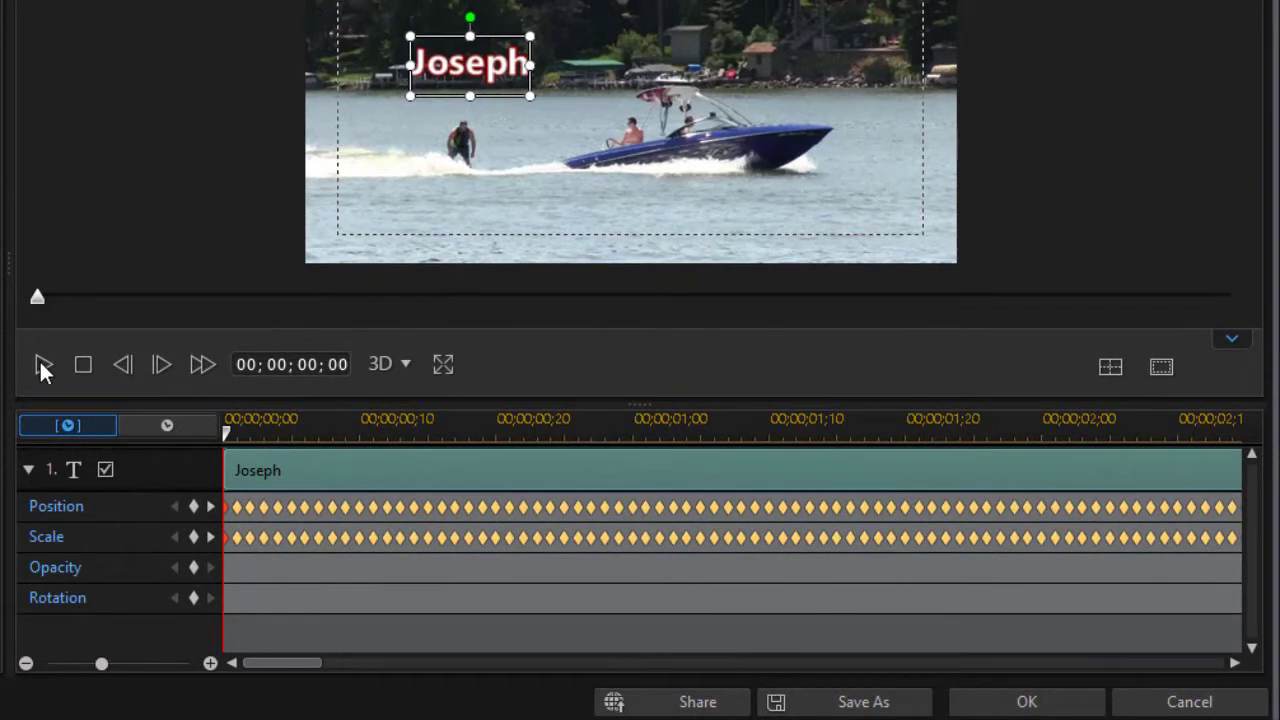
- Preview the title animation and remove the faulty position keyframe at 03;14
click(42, 366)
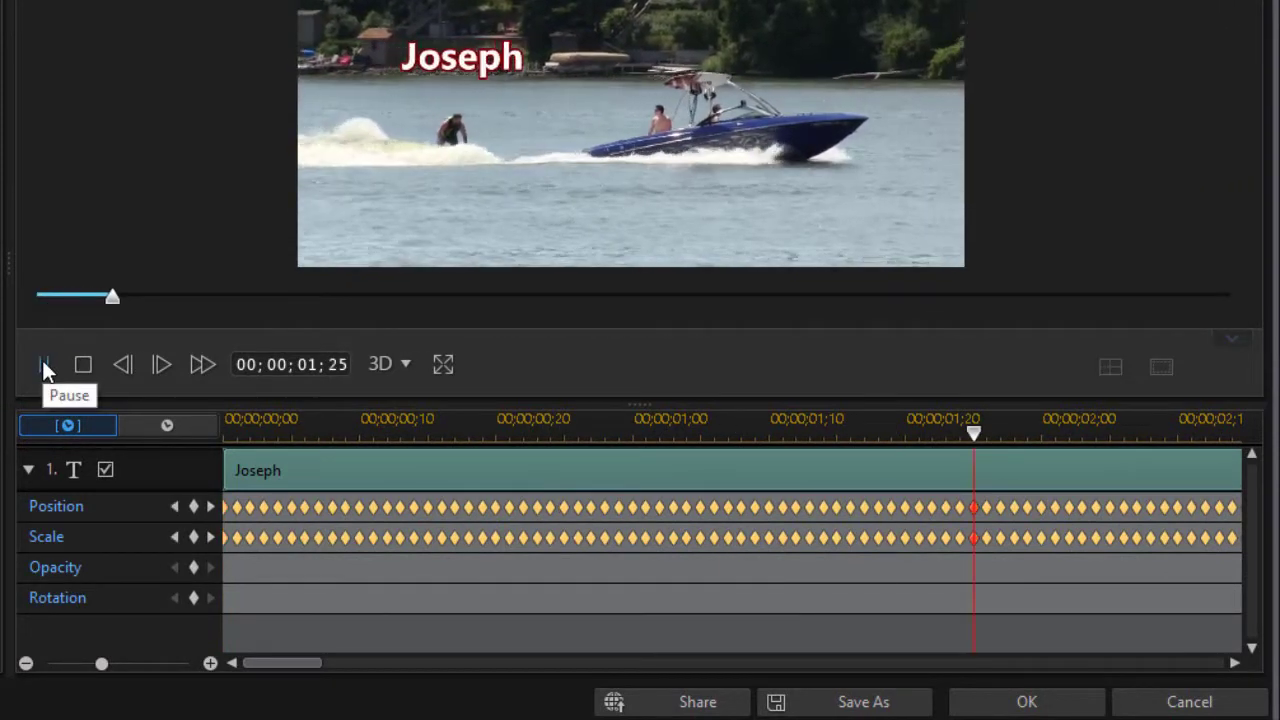
click(40, 364)
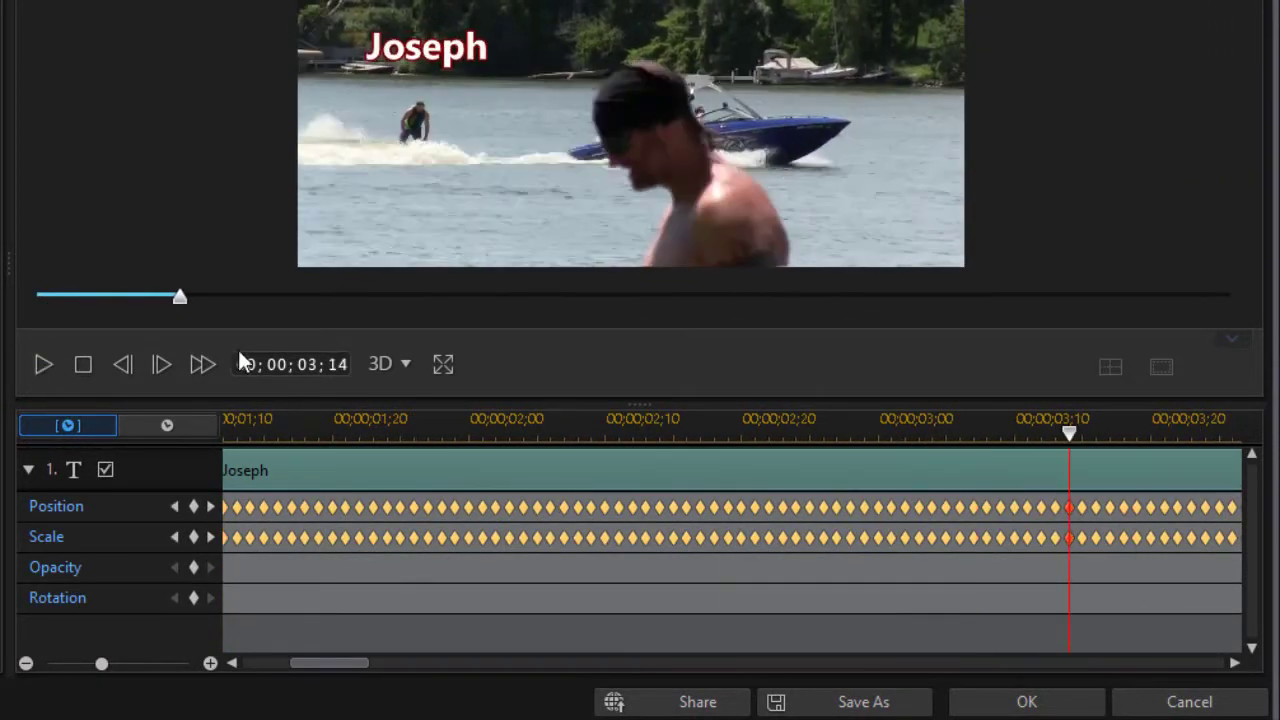
right_click(1067, 508)
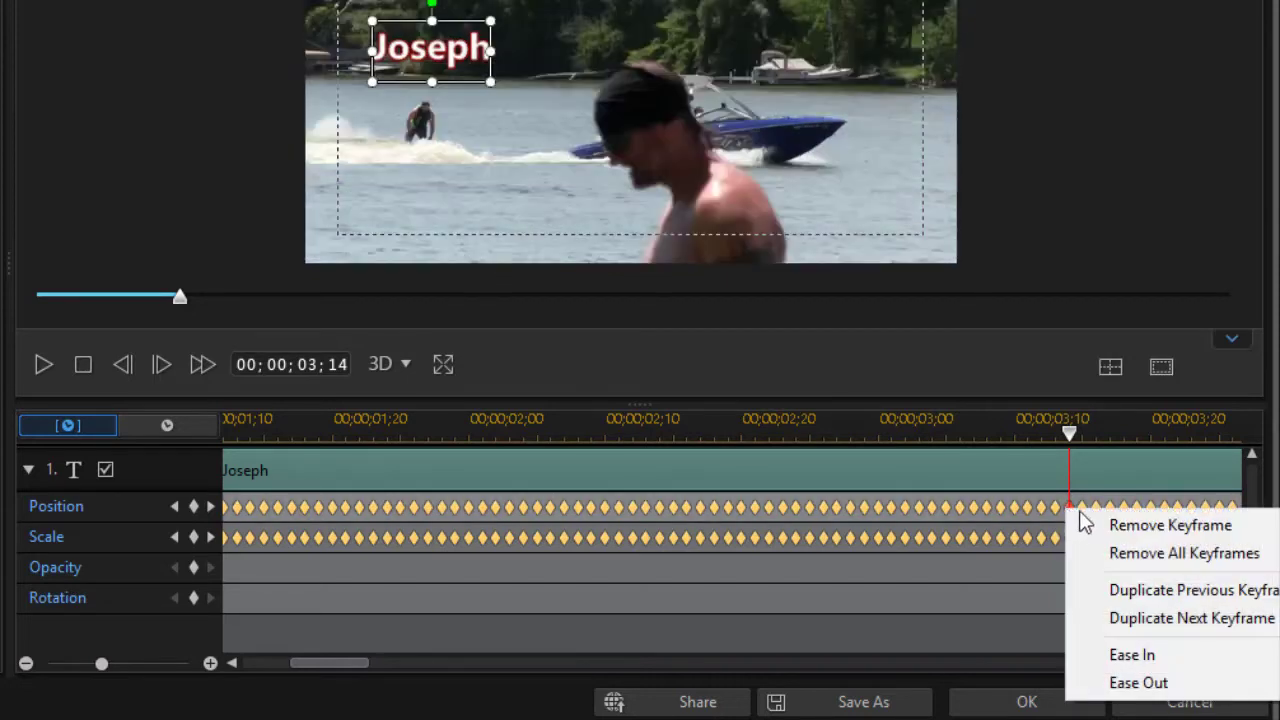
click(1150, 525)
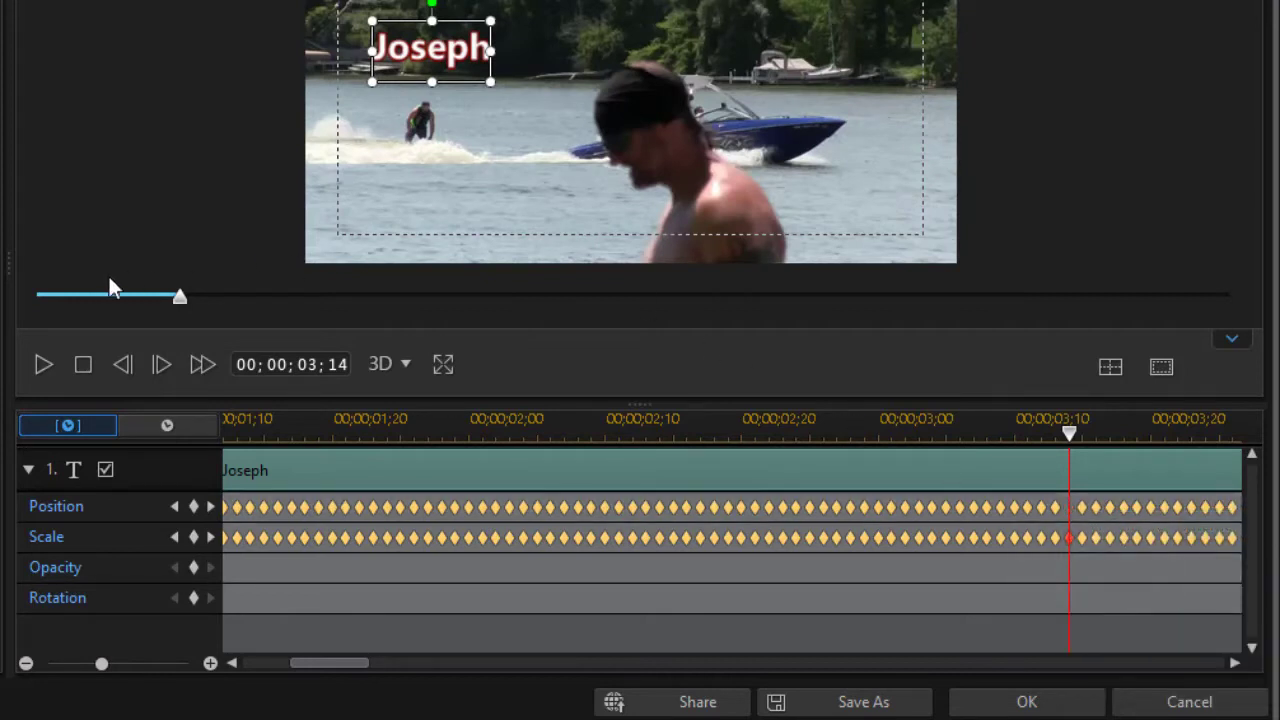
- Step through the position keyframes at 03;27, 03;28 and 04;01, removing the one at 04;01
click(44, 364)
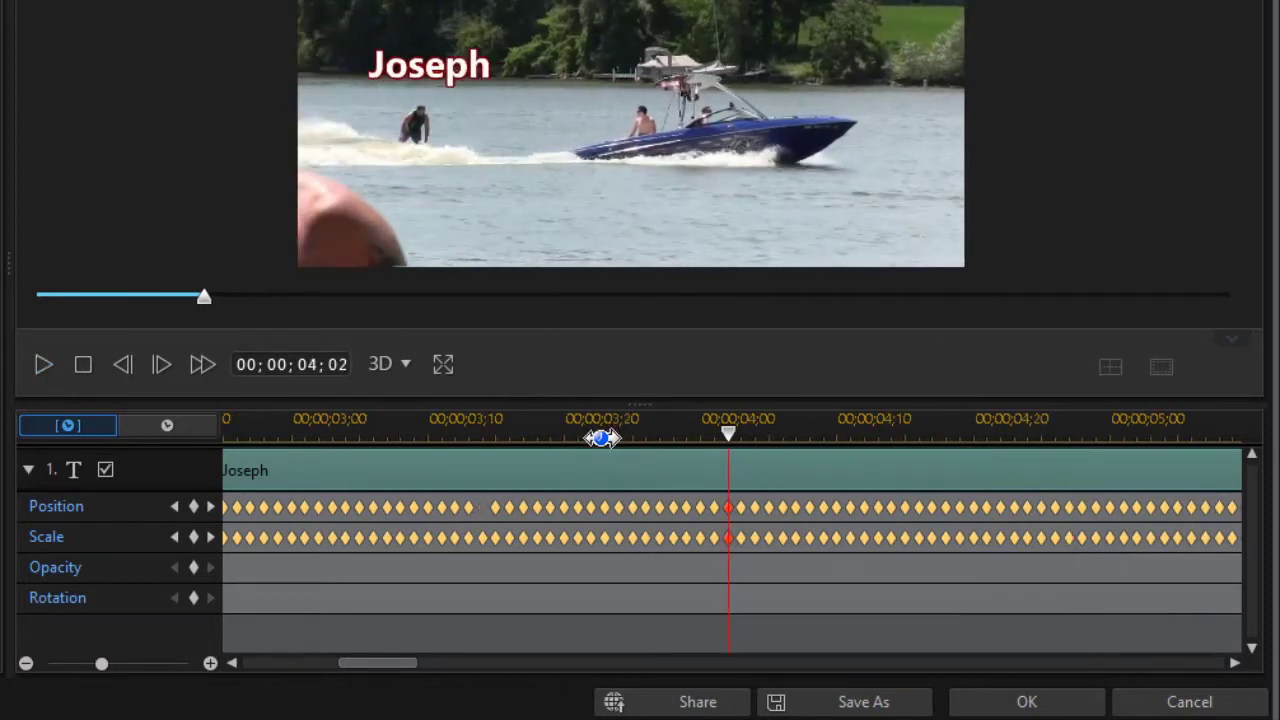
click(659, 510)
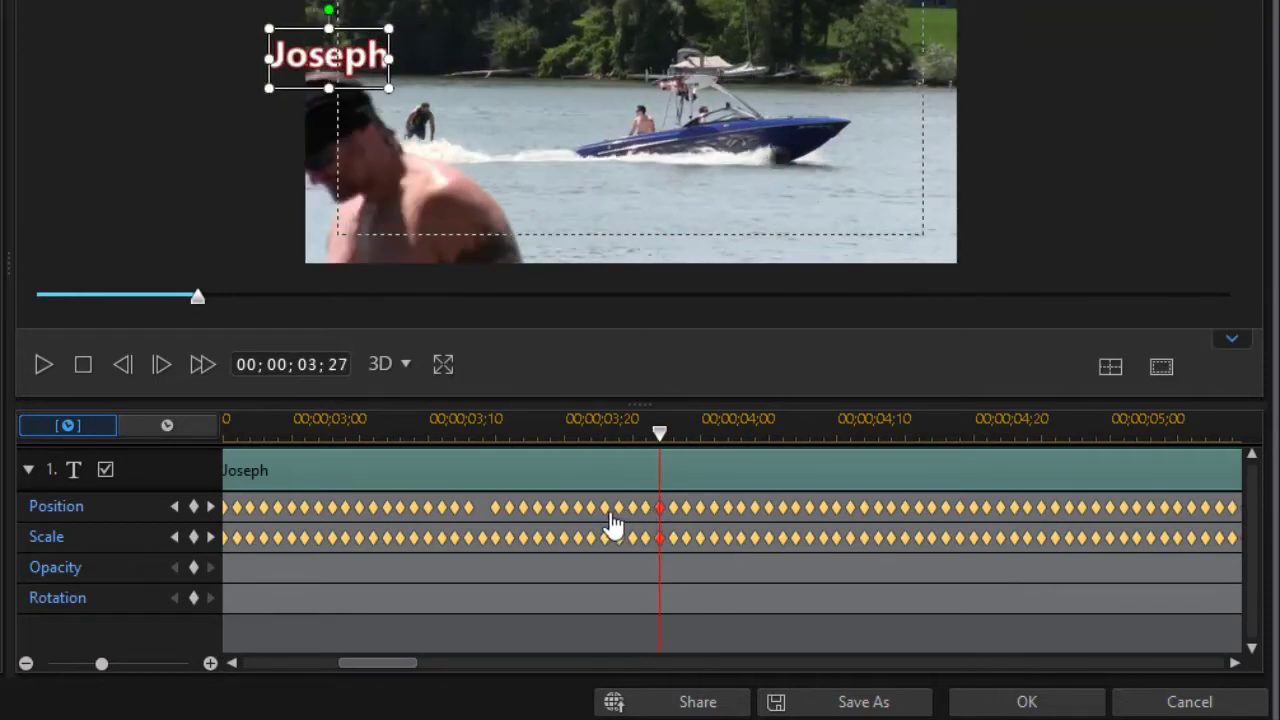
click(673, 510)
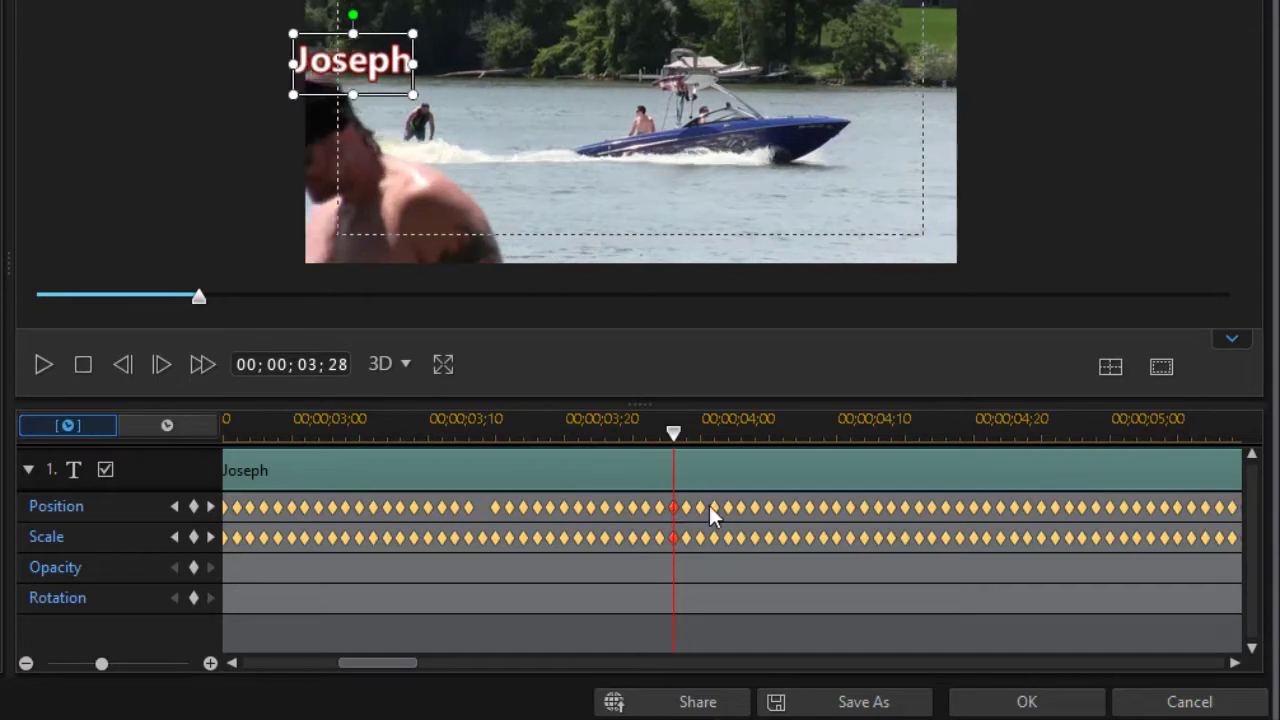
click(714, 514)
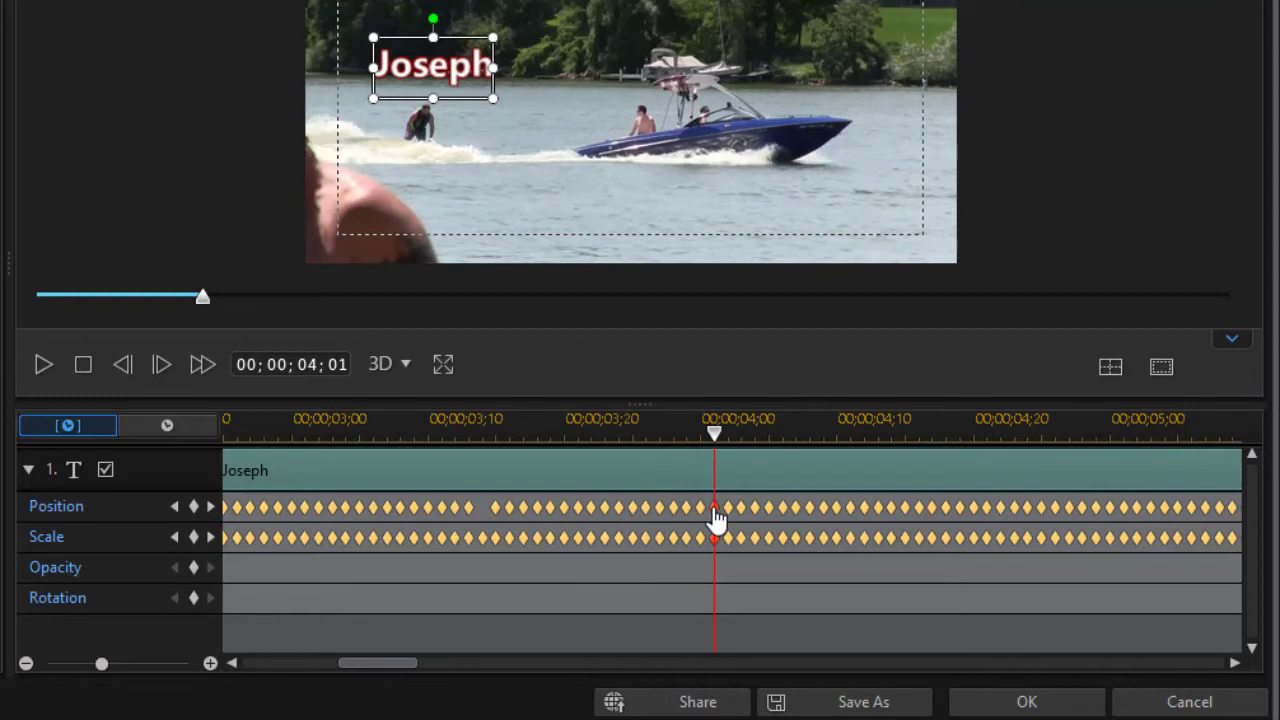
right_click(714, 520)
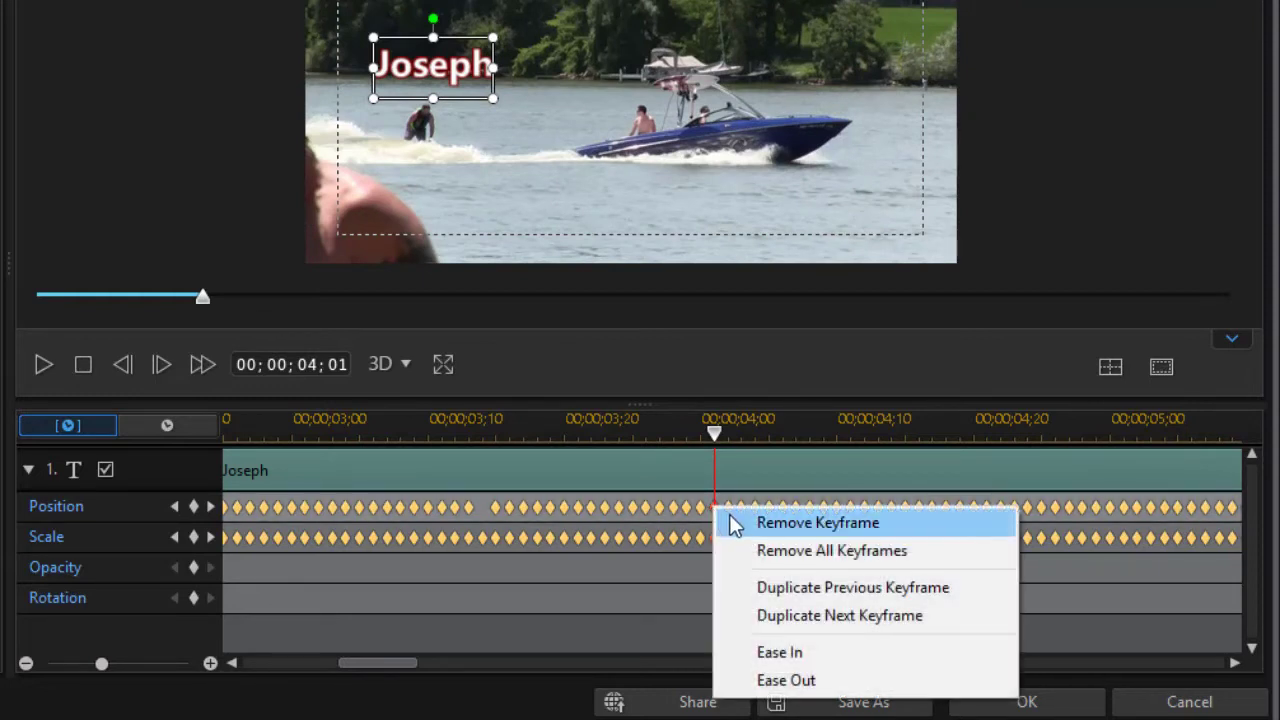
click(733, 523)
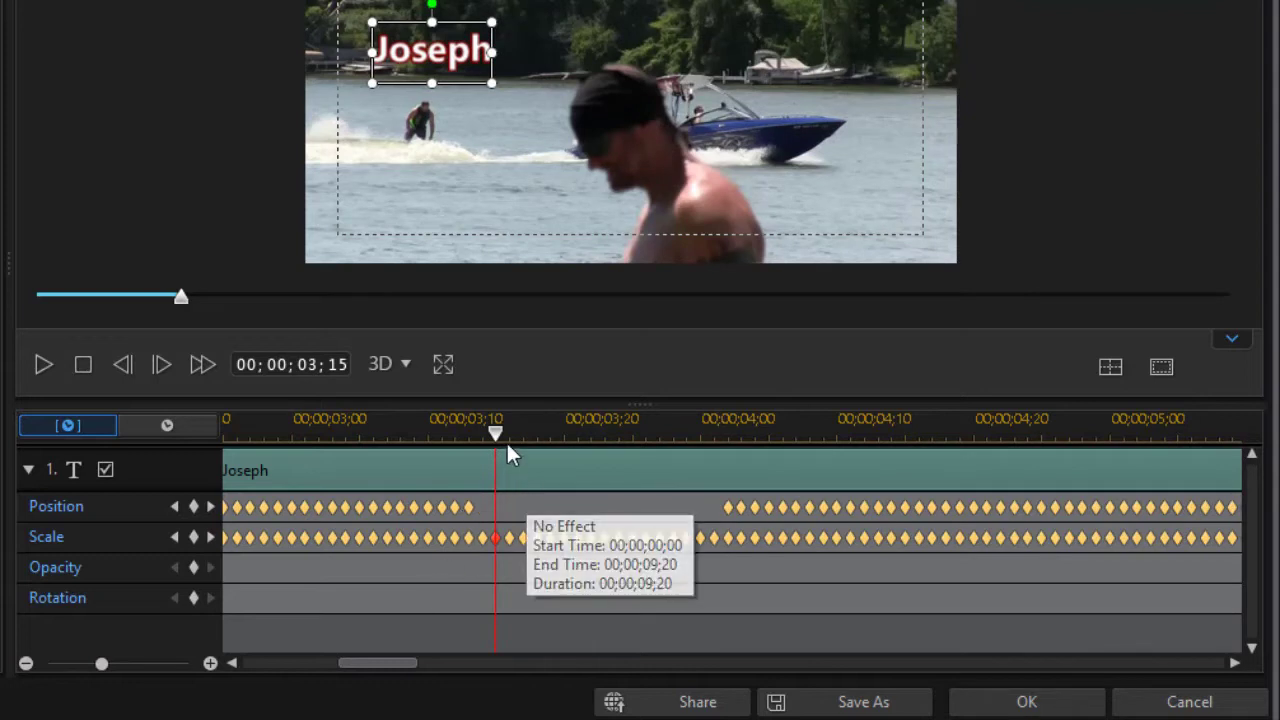
drag(665, 432, 237, 470)
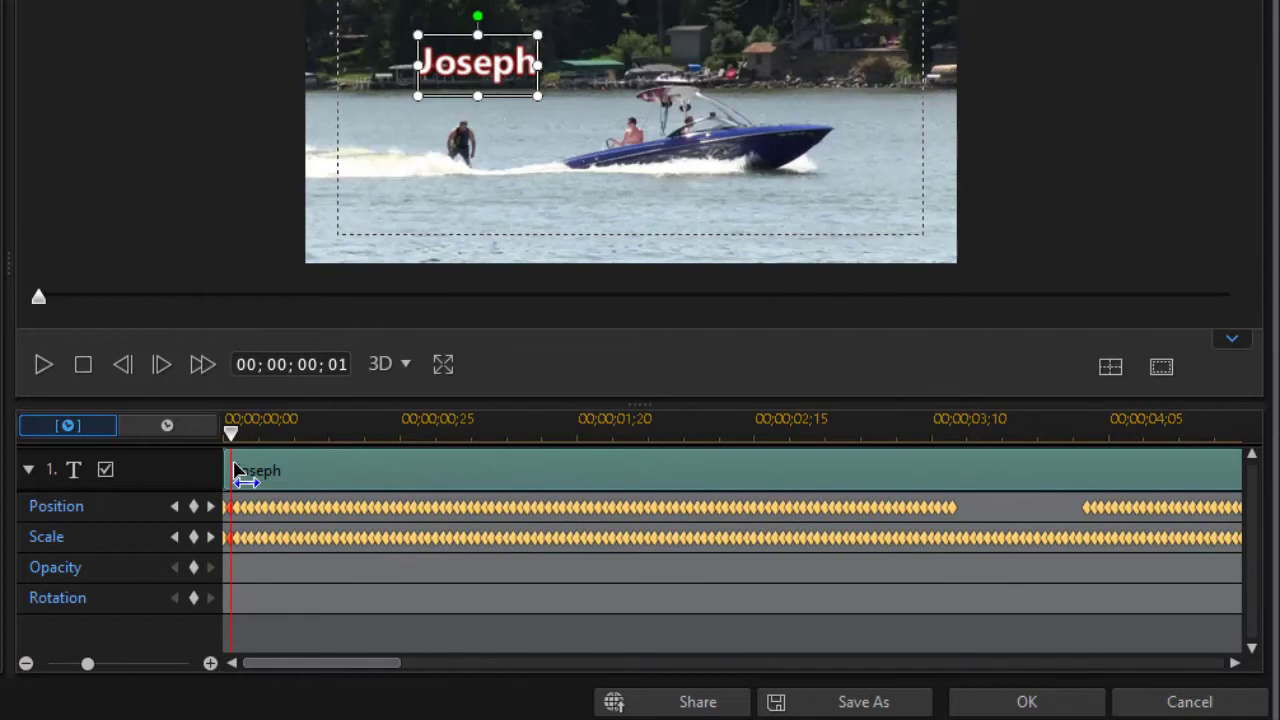
click(41, 362)
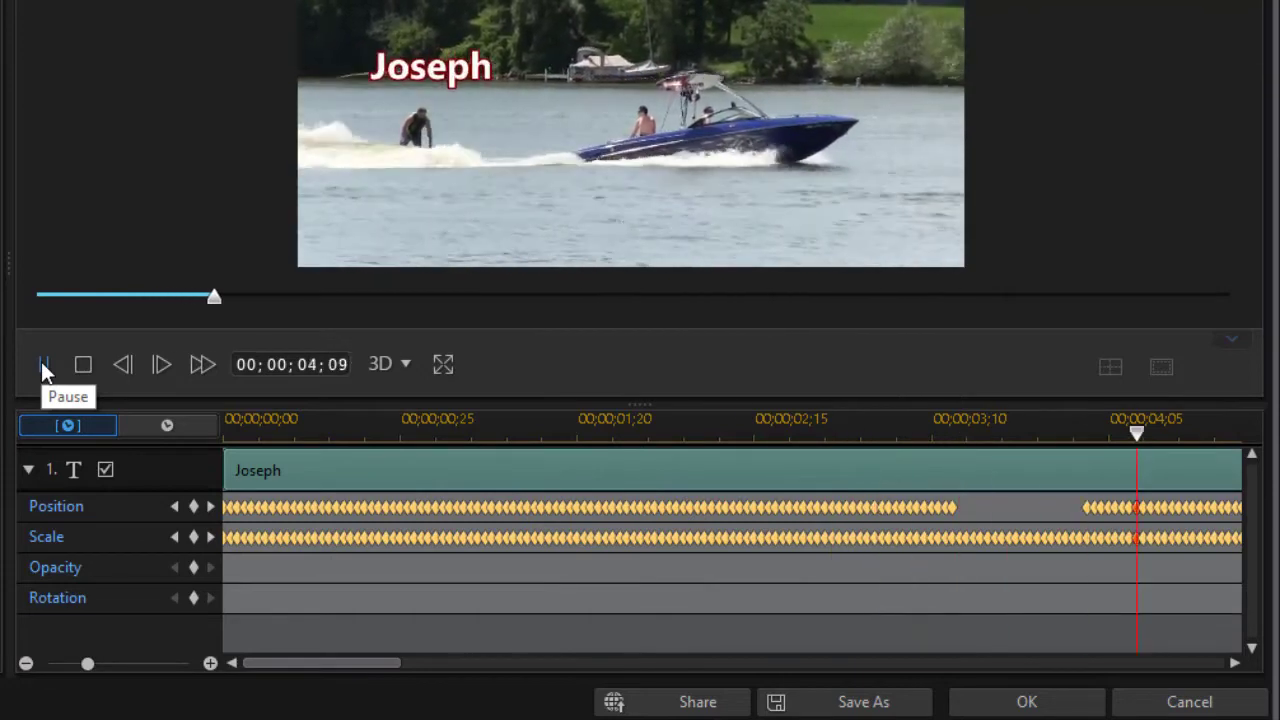
click(41, 362)
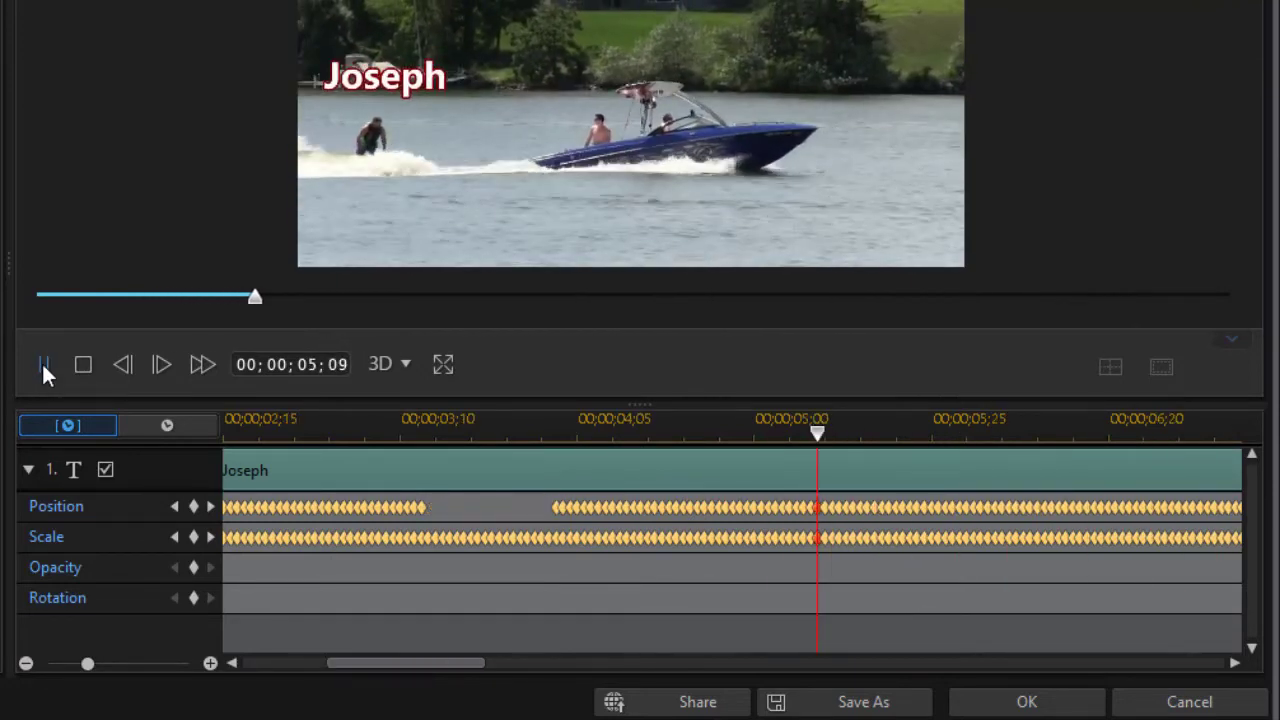
click(41, 361)
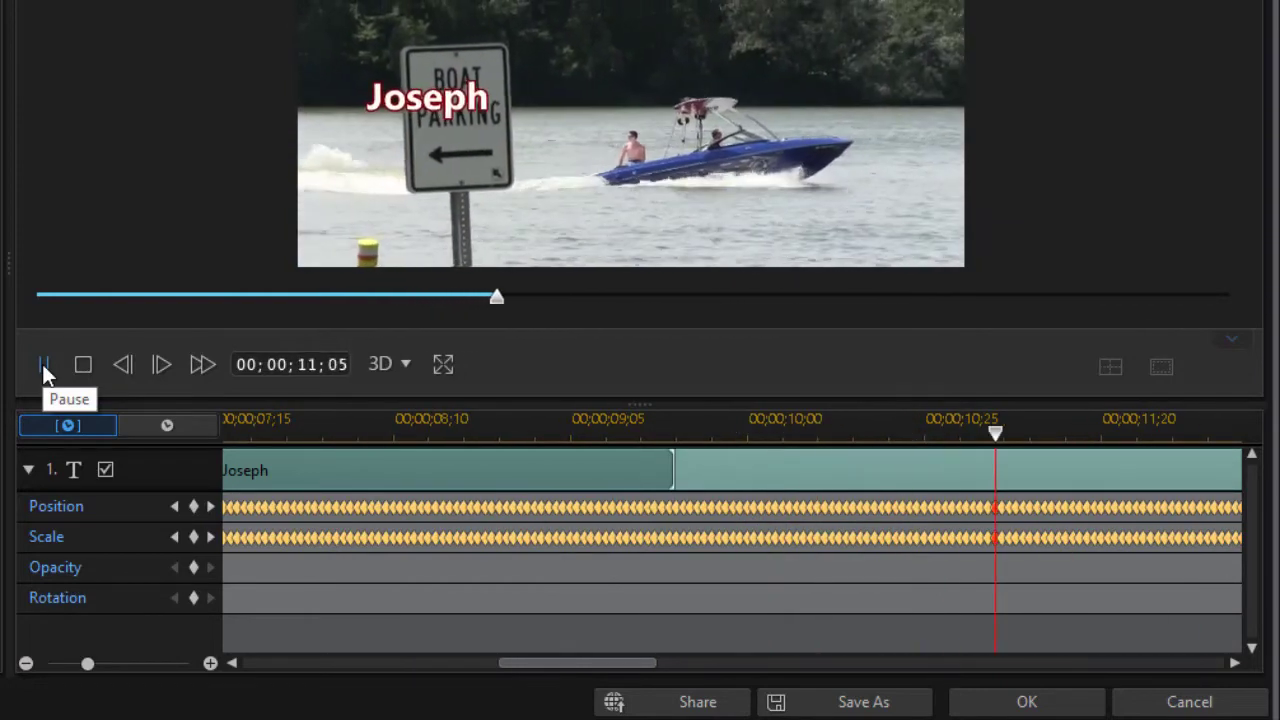
- Stop at the sign, step the playhead back to 10;17 and remove that position keyframe
click(41, 361)
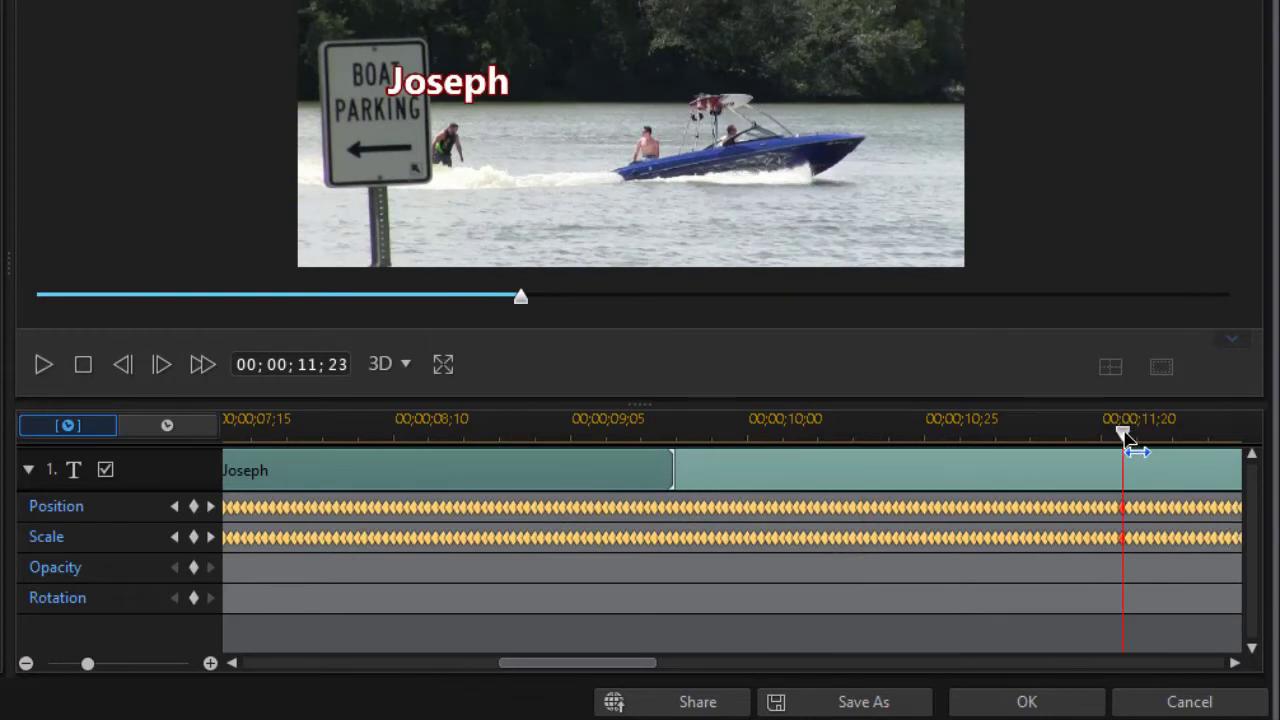
click(980, 437)
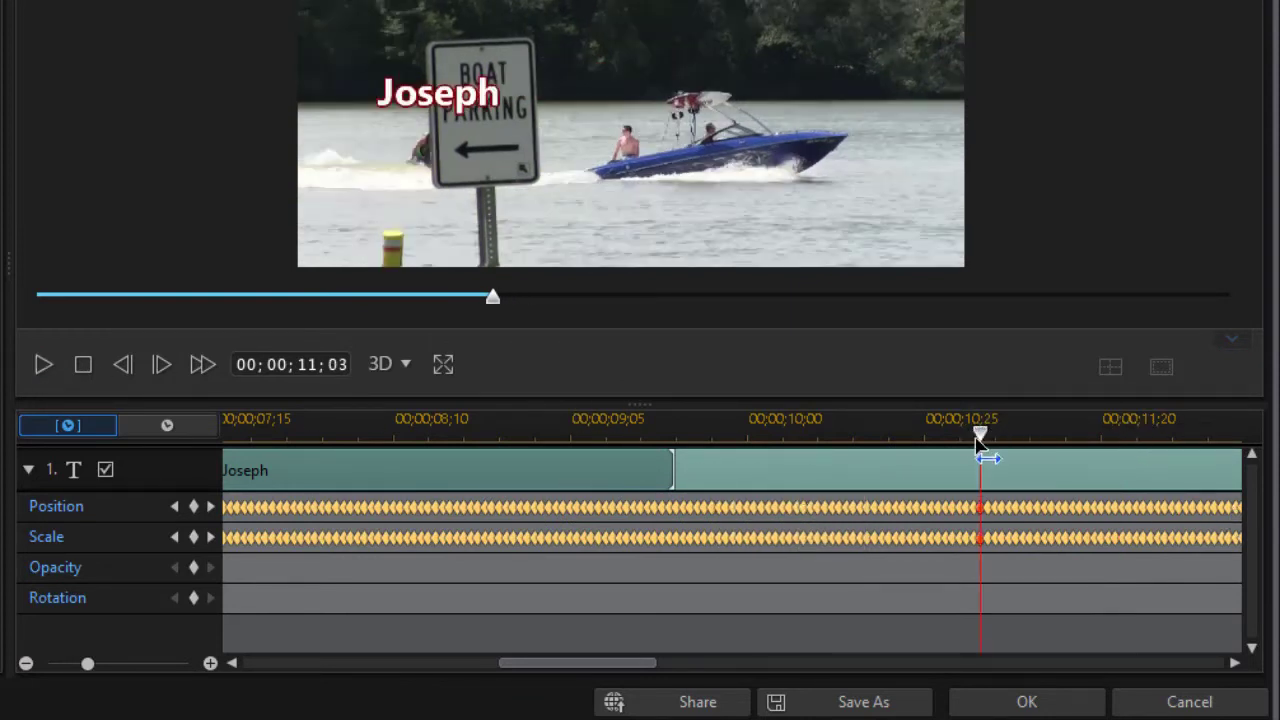
click(925, 439)
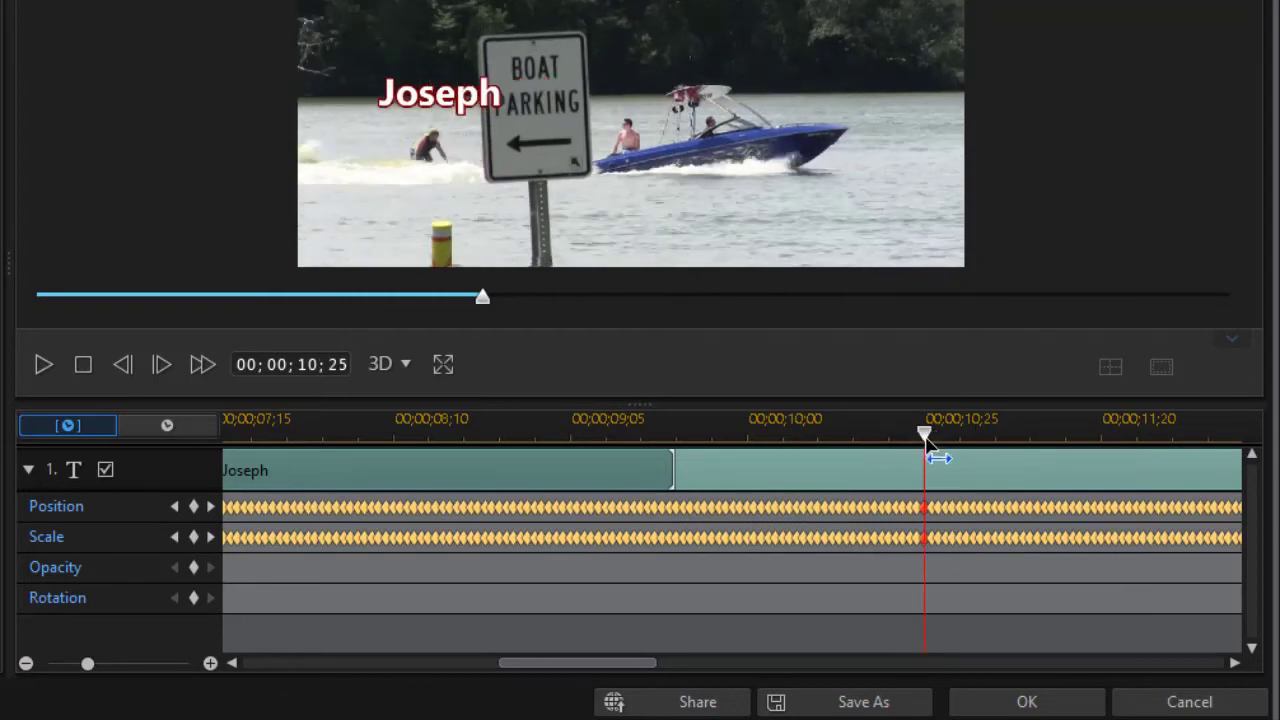
click(897, 434)
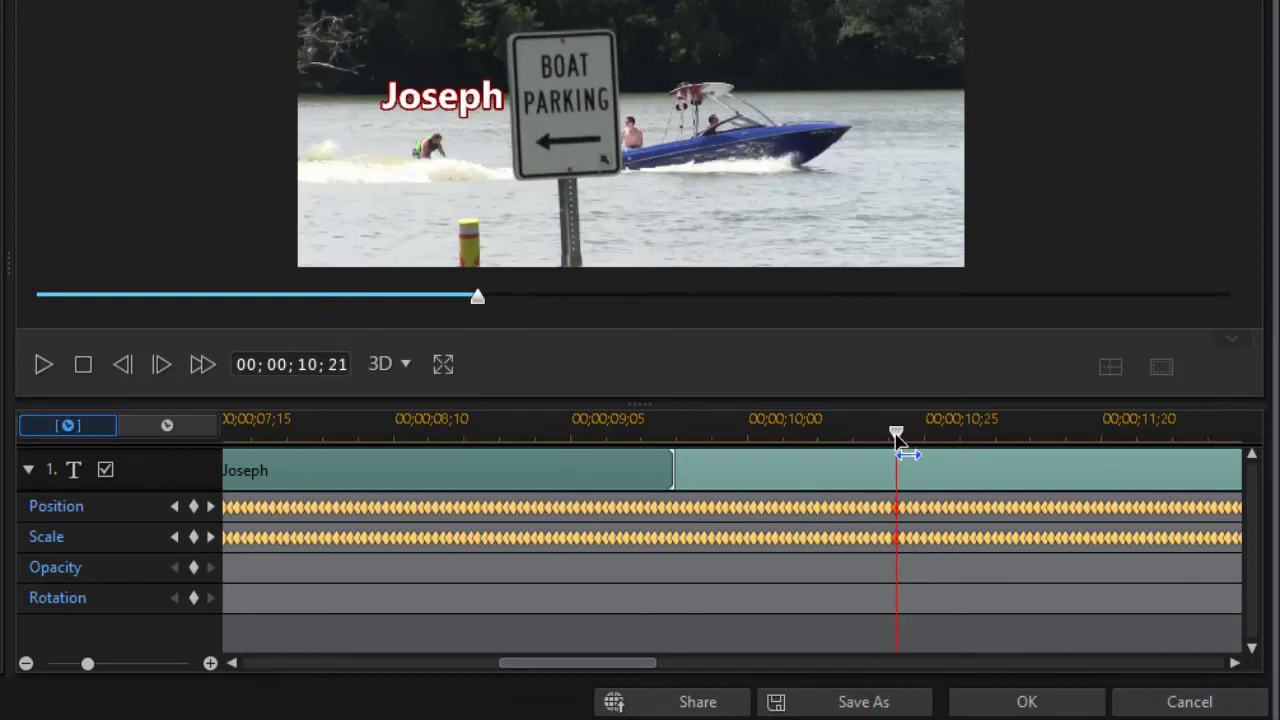
click(866, 431)
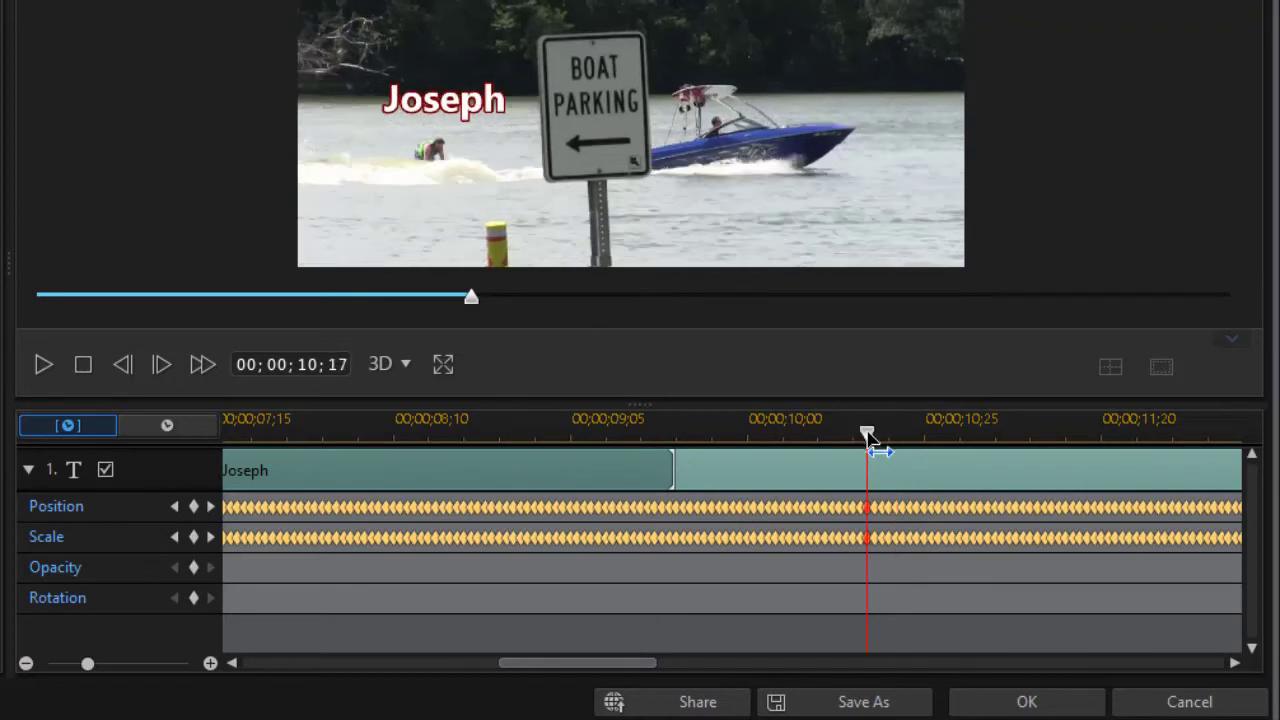
drag(780, 426, 1060, 436)
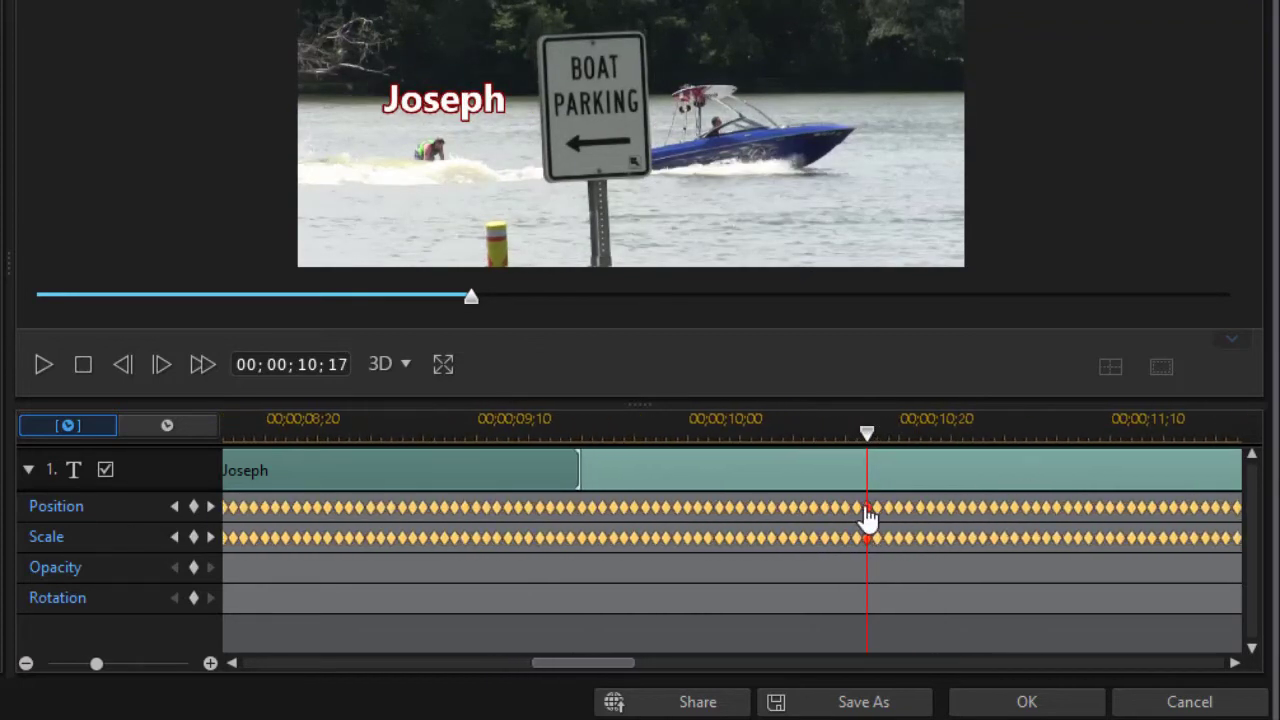
click(866, 508)
right_click(866, 508)
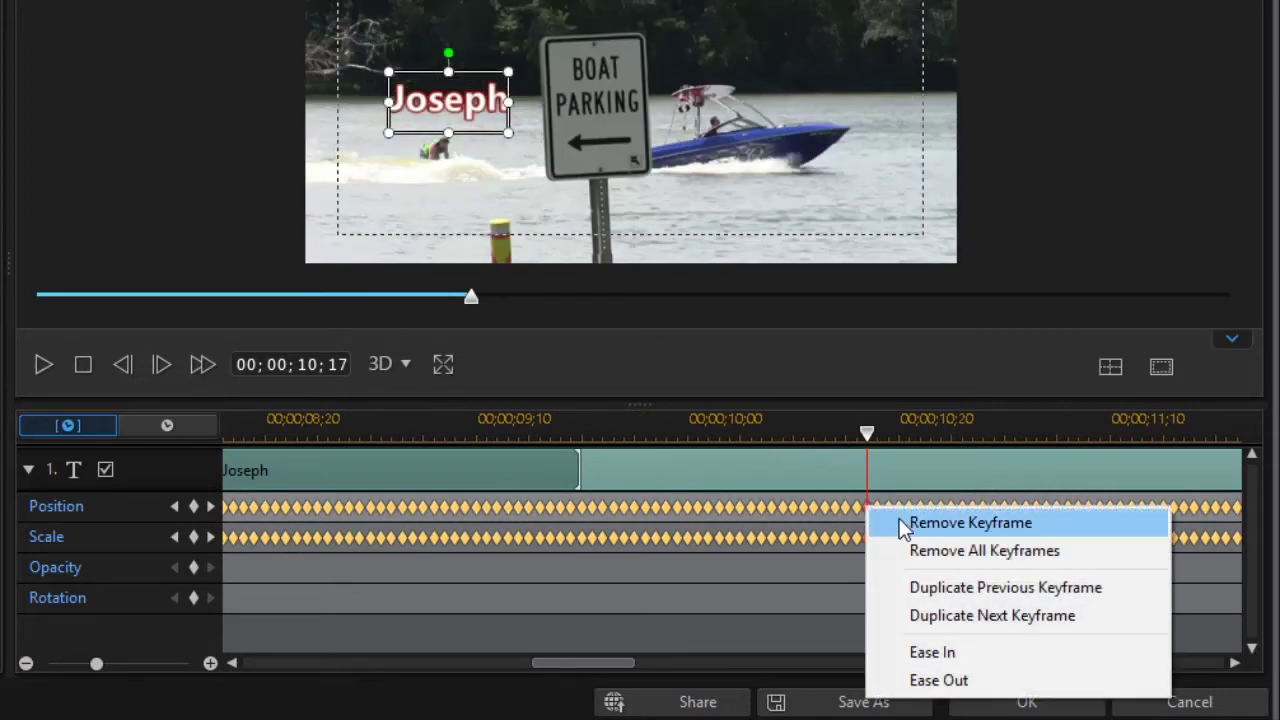
click(903, 523)
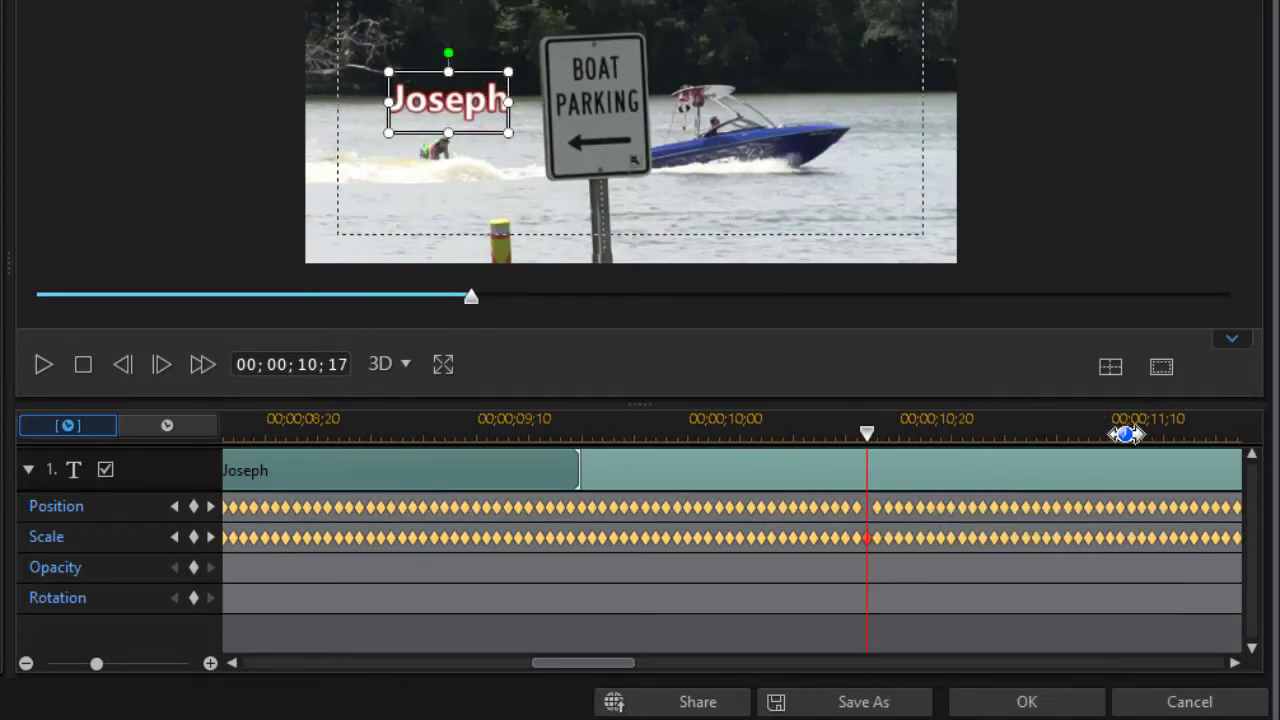
- Scrub ahead past 11;14 and 12;02 and remove the faulty position keyframe at 12;06
drag(1129, 433, 1122, 432)
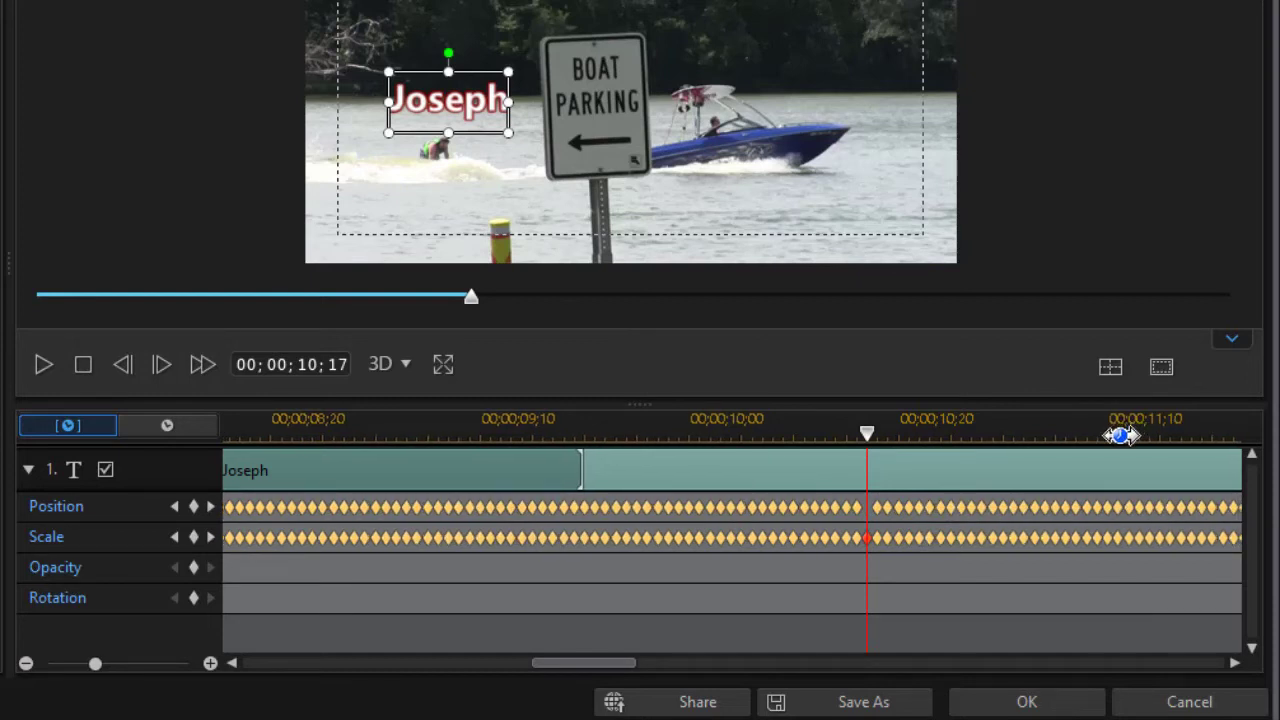
drag(868, 437, 1146, 445)
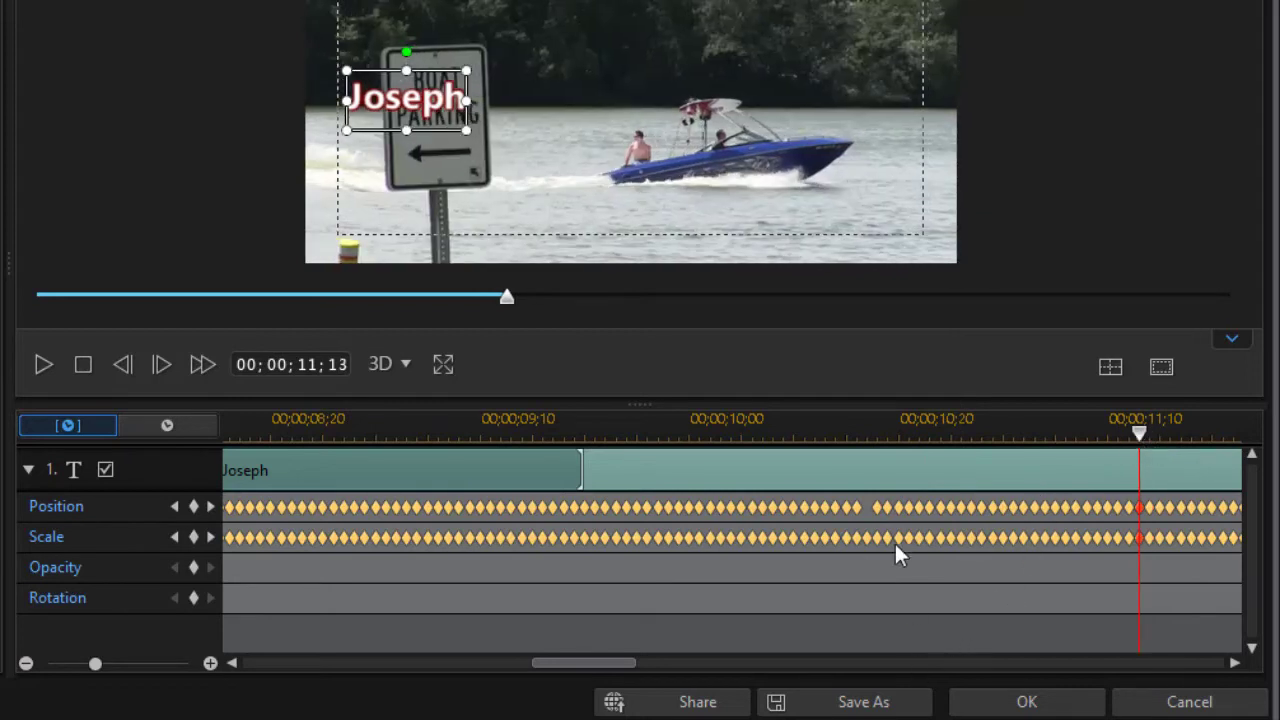
drag(609, 662, 671, 662)
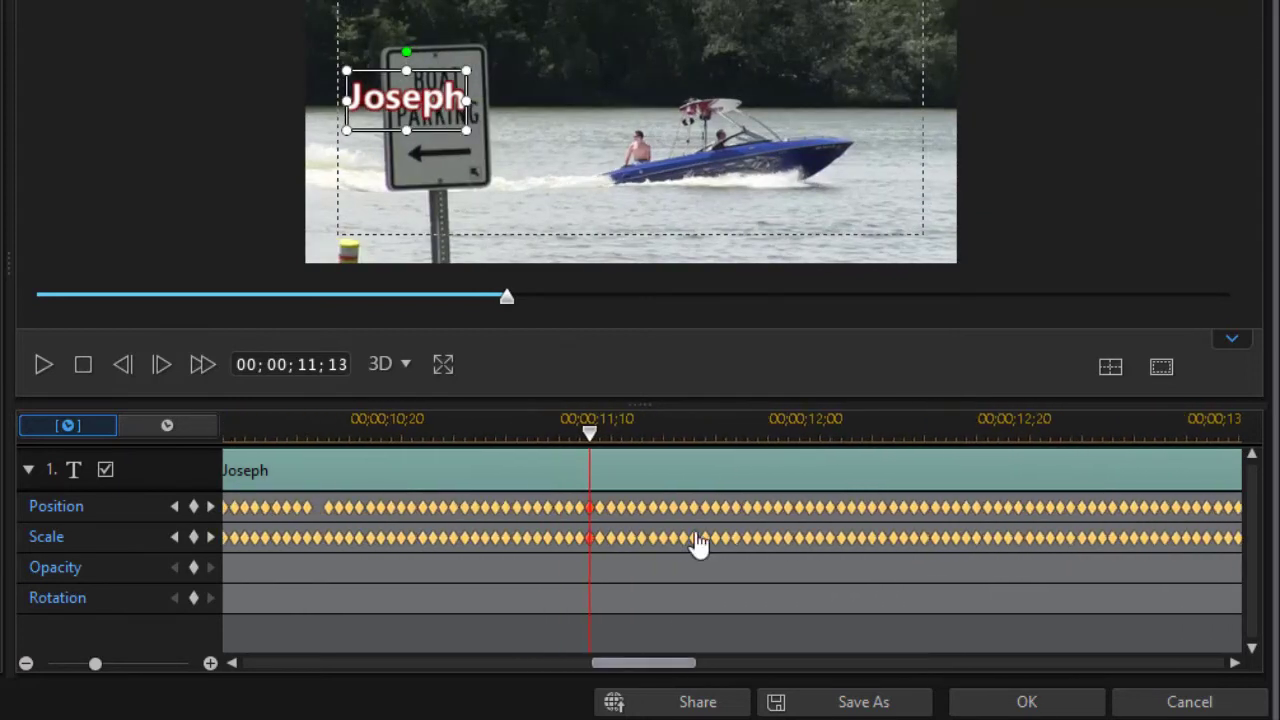
click(788, 432)
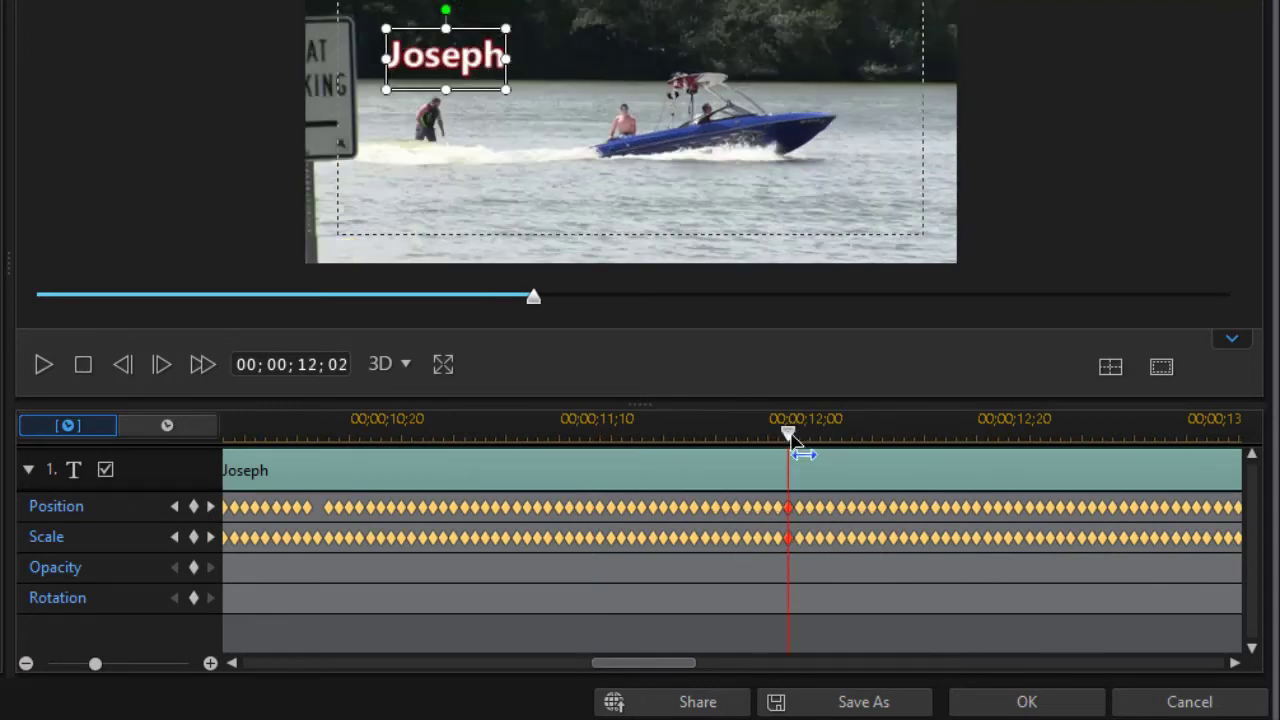
drag(799, 437, 832, 446)
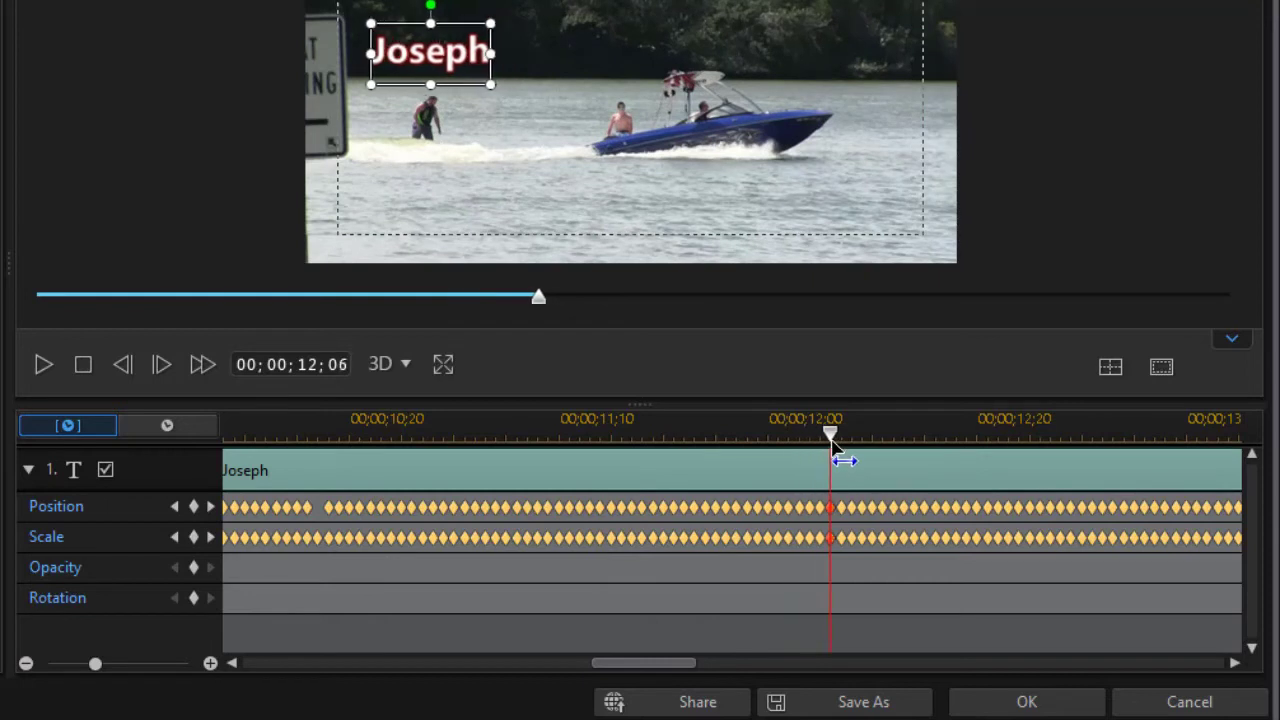
right_click(830, 507)
click(867, 526)
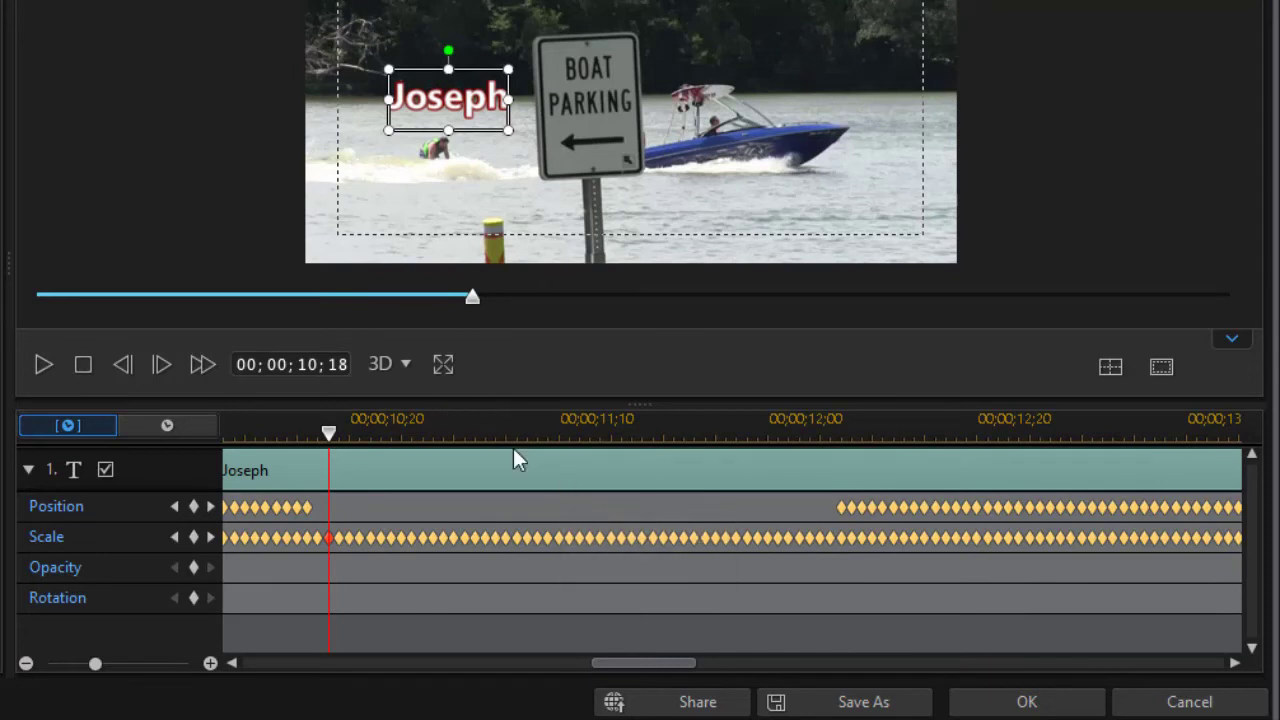
drag(580, 428, 423, 431)
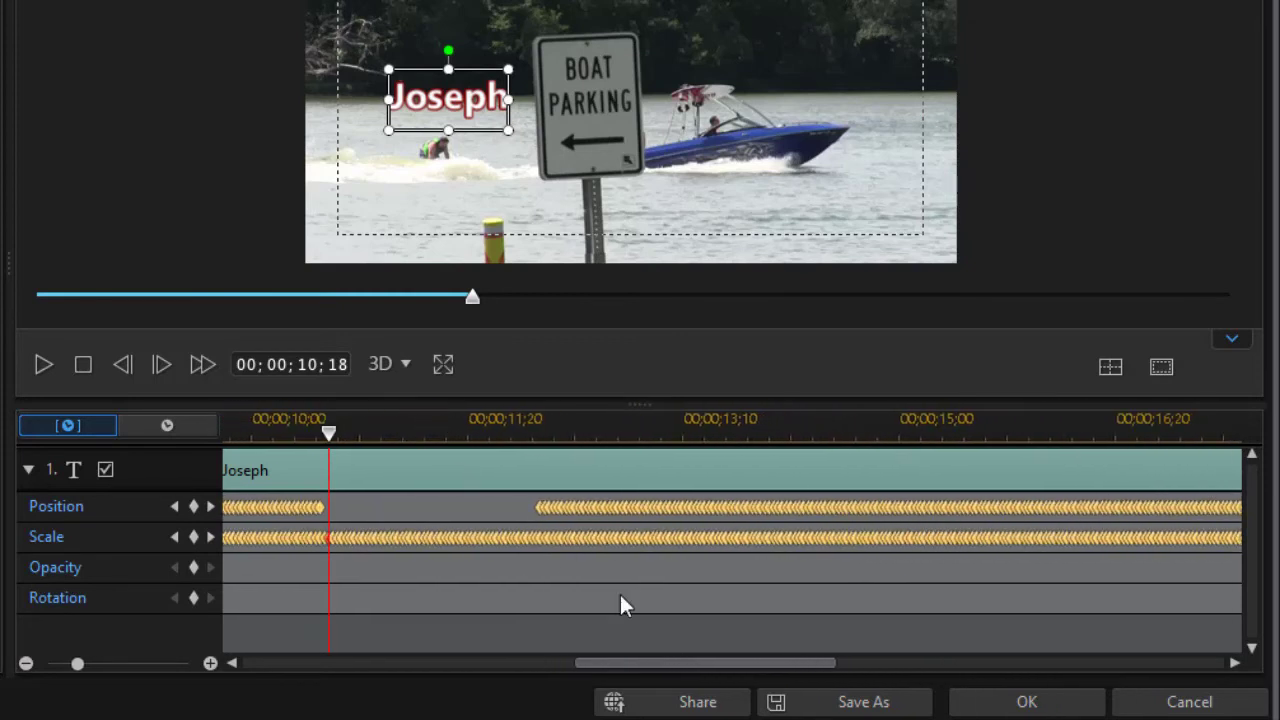
drag(677, 660, 549, 660)
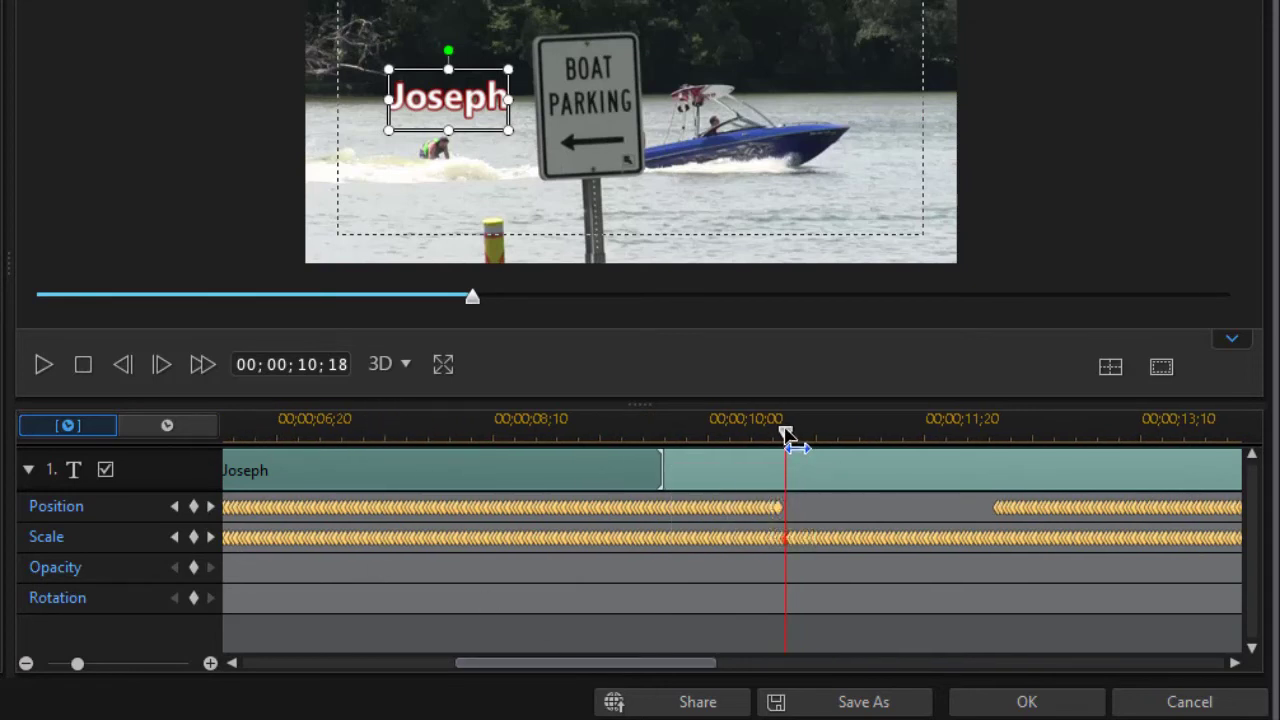
drag(786, 434, 660, 434)
drag(335, 440, 250, 462)
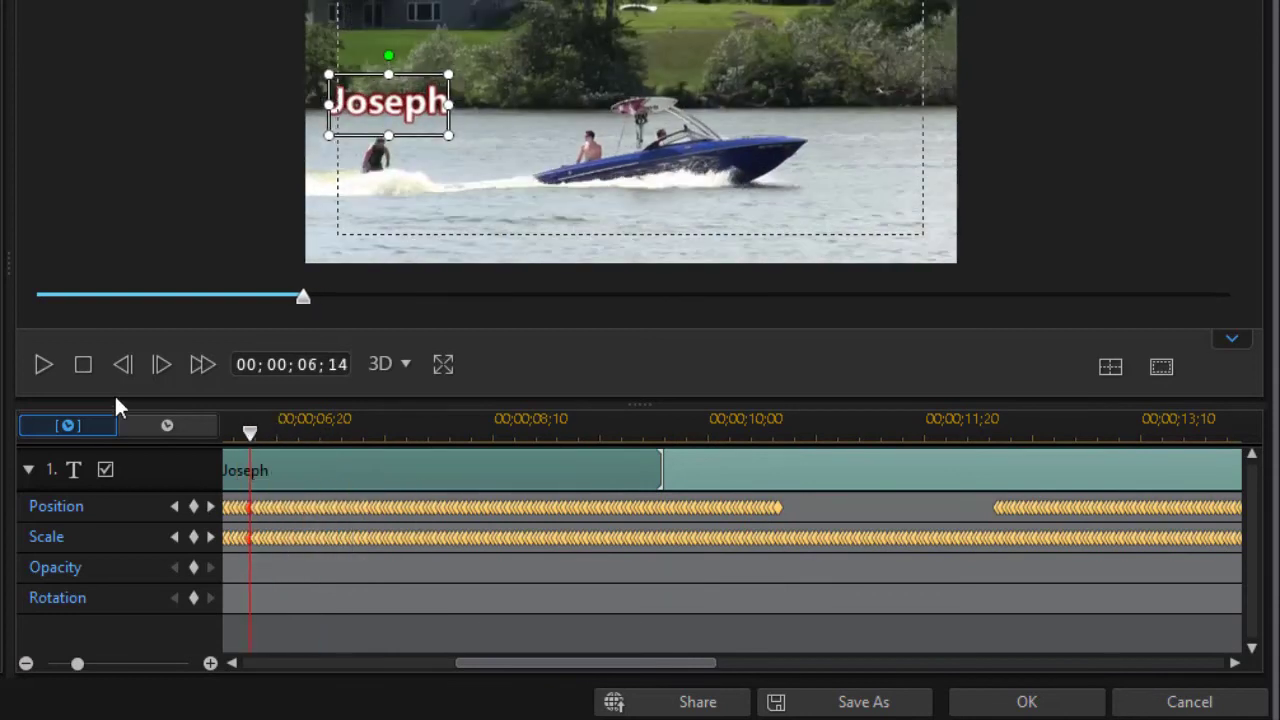
click(48, 362)
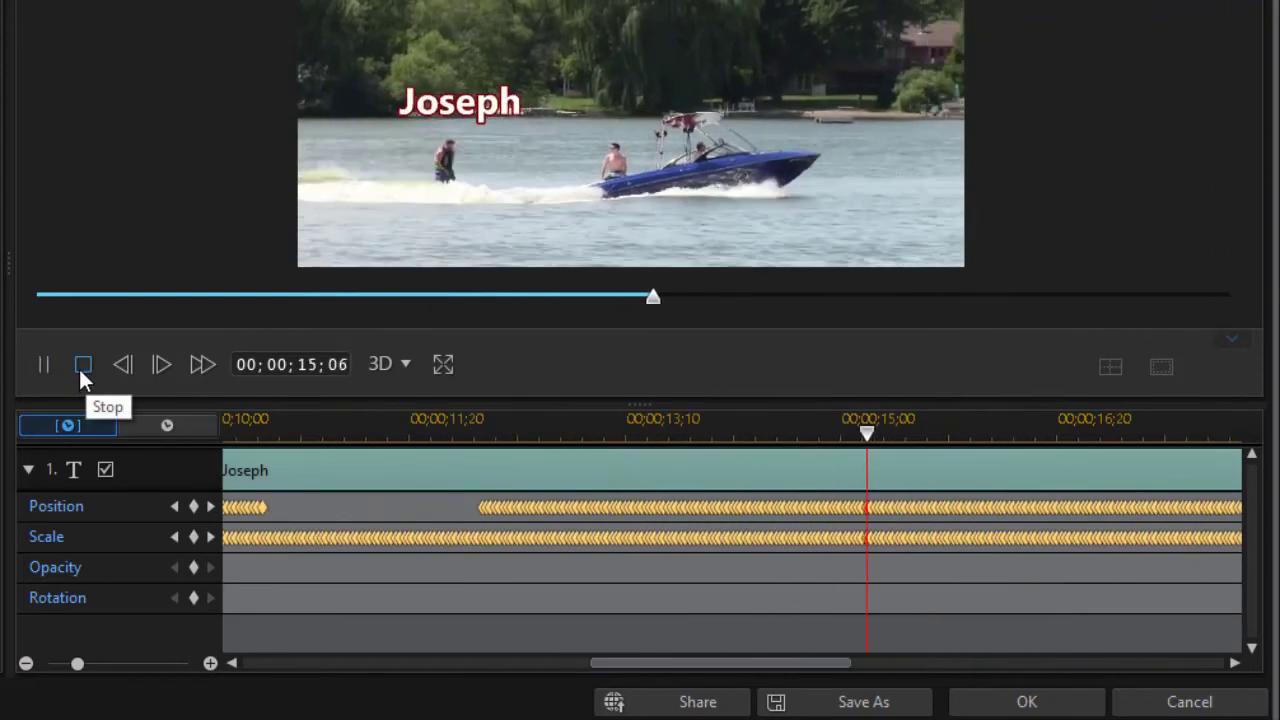
click(84, 364)
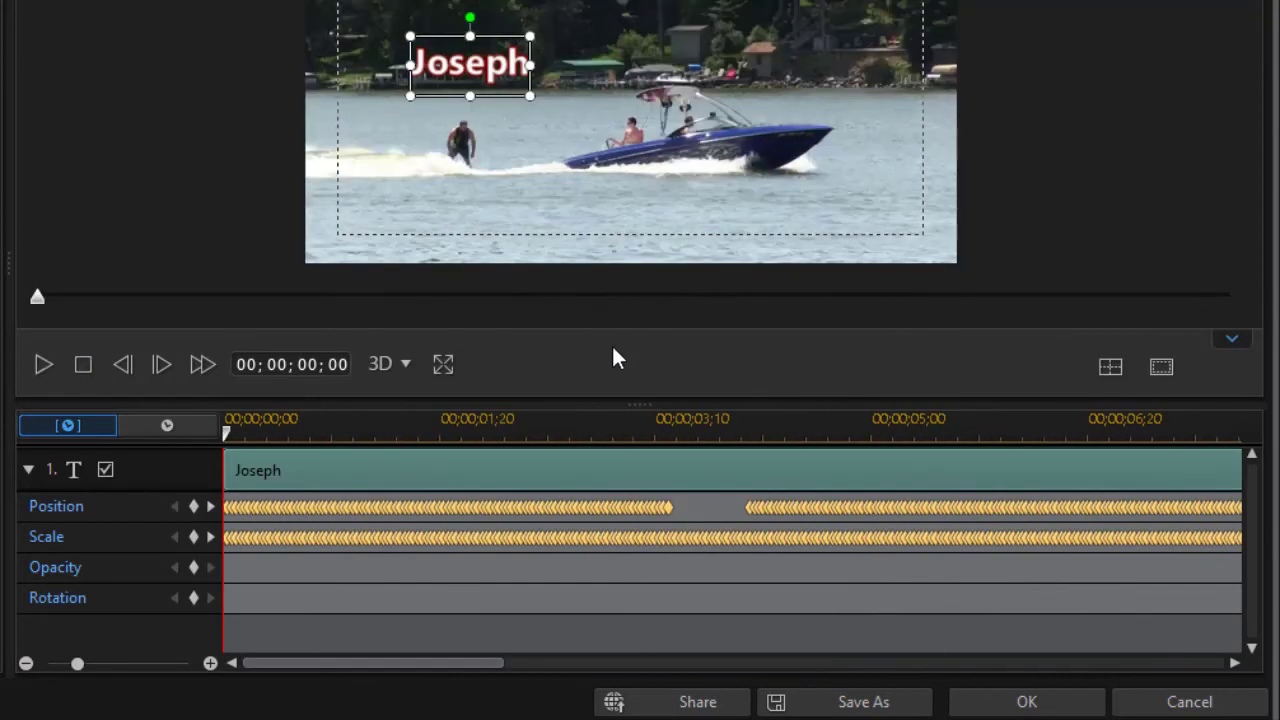